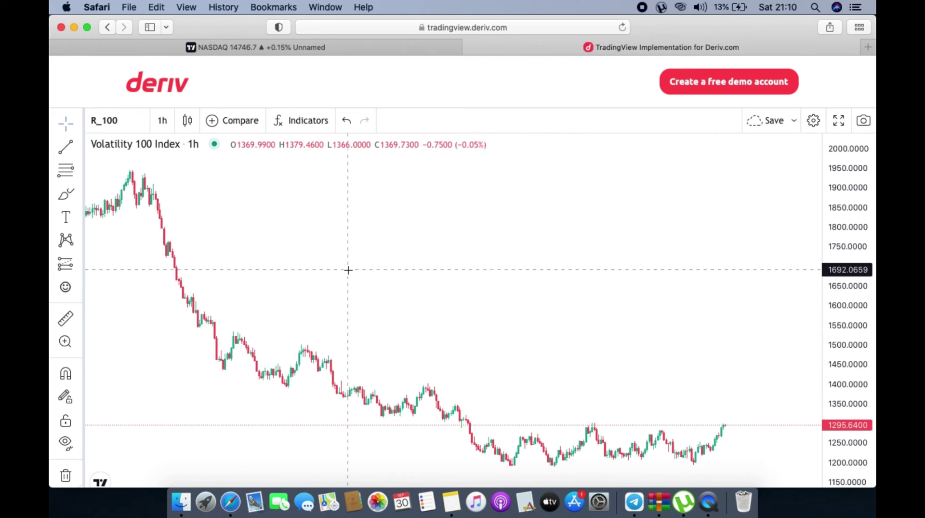
Pan the 1h Volatility 100 chart, rescale its price axis, leave space after the latest candle, and zoom out
drag(347, 268, 409, 222)
drag(854, 221, 866, 286)
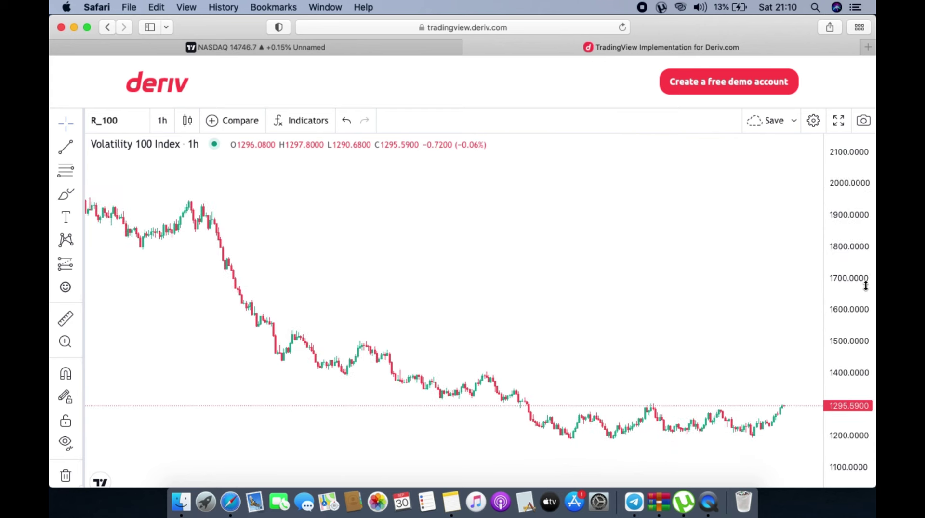
drag(627, 314, 555, 287)
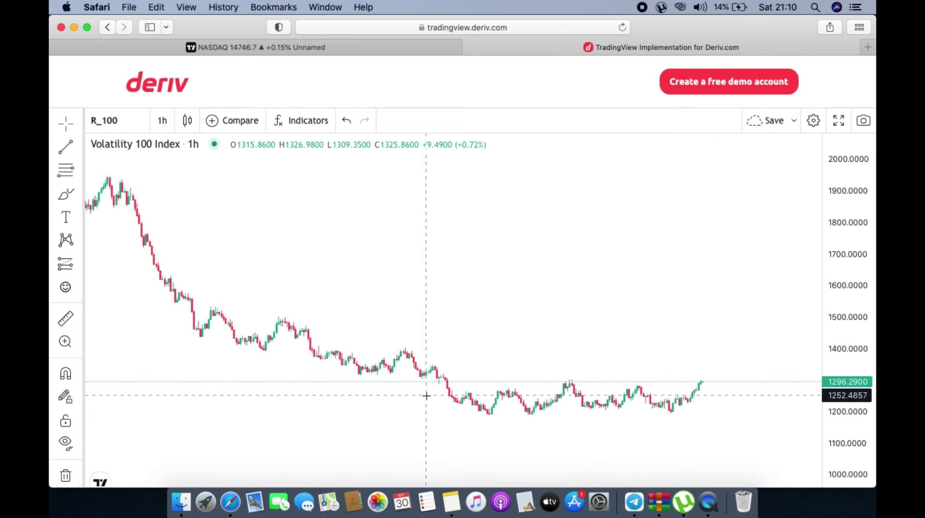
scroll(347, 267, left, 5)
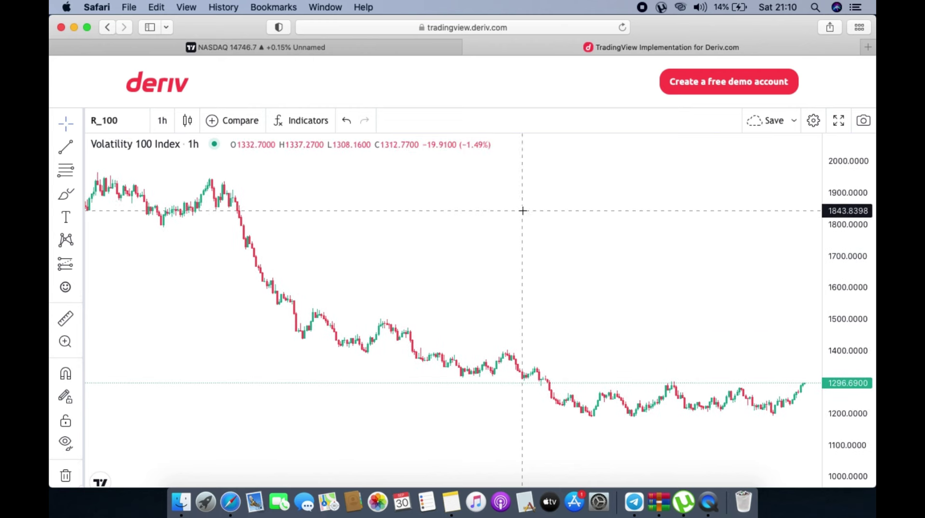
drag(523, 211, 436, 215)
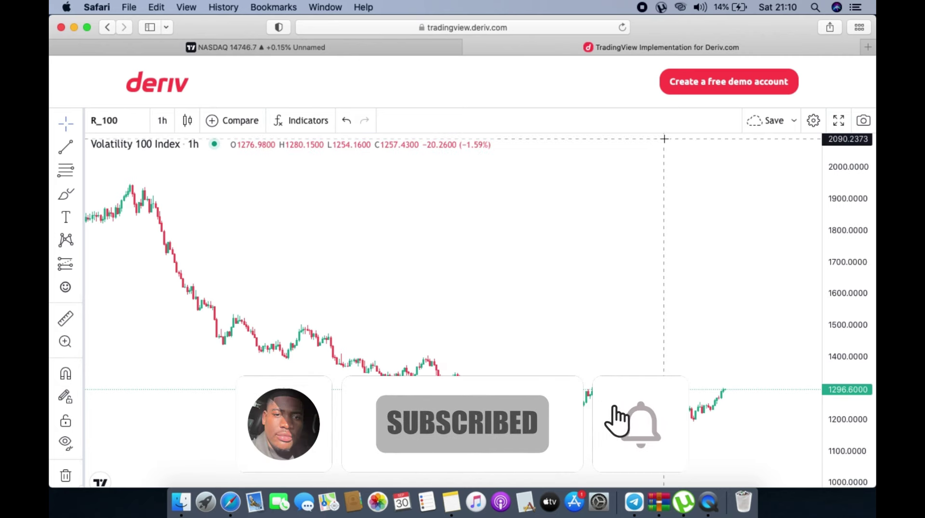
drag(833, 248, 838, 205)
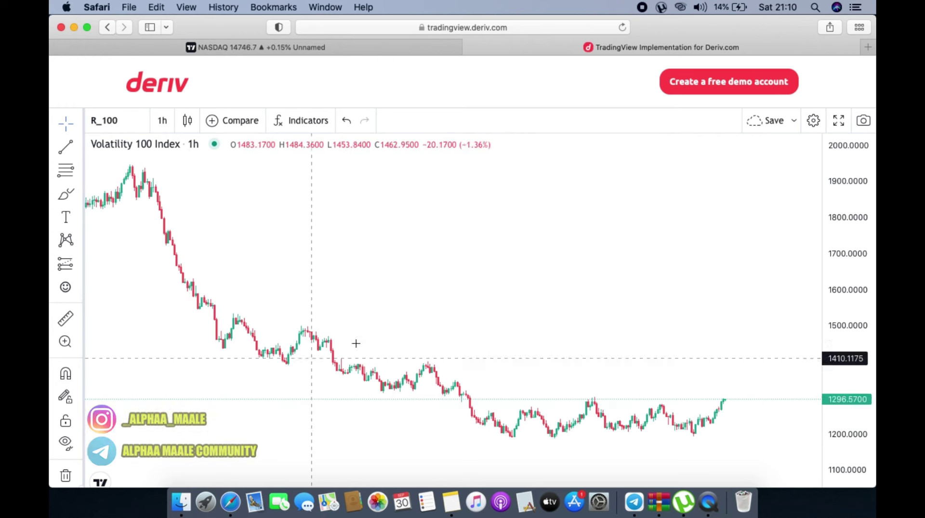
drag(302, 392, 374, 386)
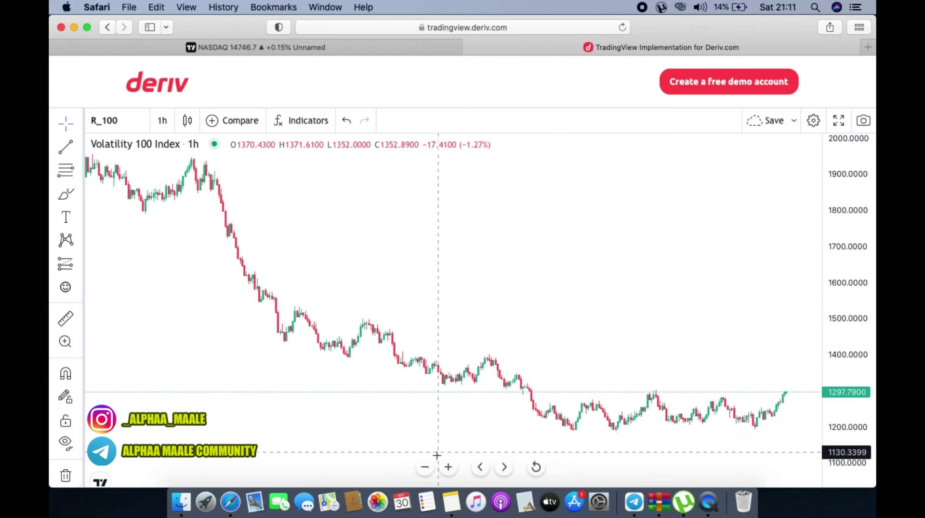
click(424, 466)
Pan back through older candles until the twin peaks near 1950 and earlier lows are visible
drag(476, 235, 366, 259)
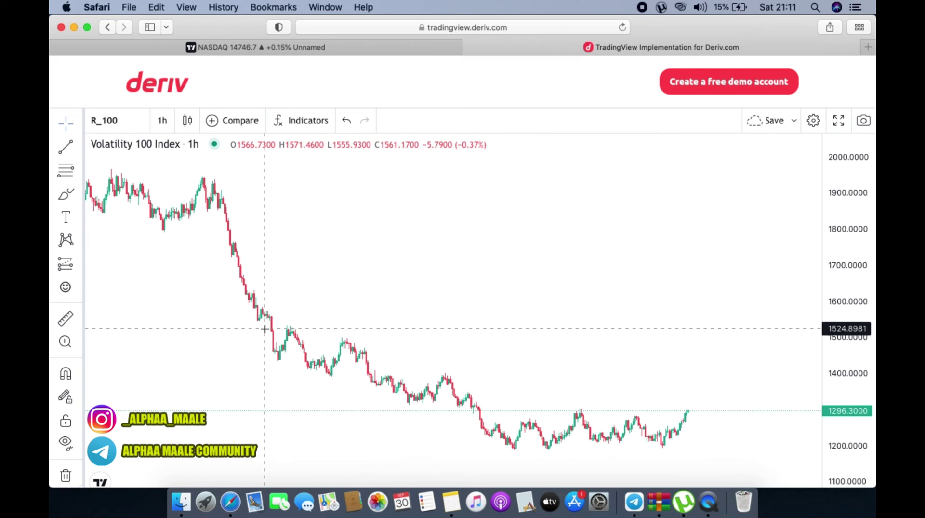
scroll(211, 429, left, 3)
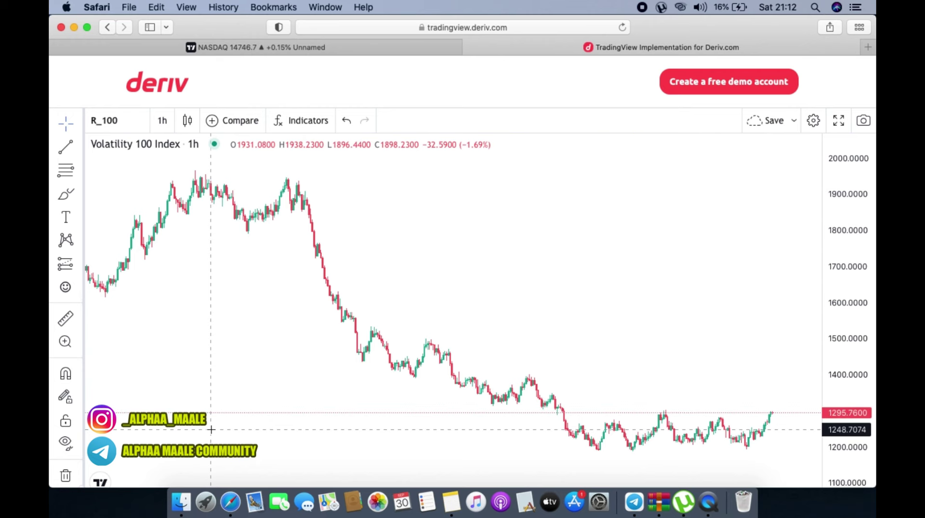
drag(164, 281, 317, 295)
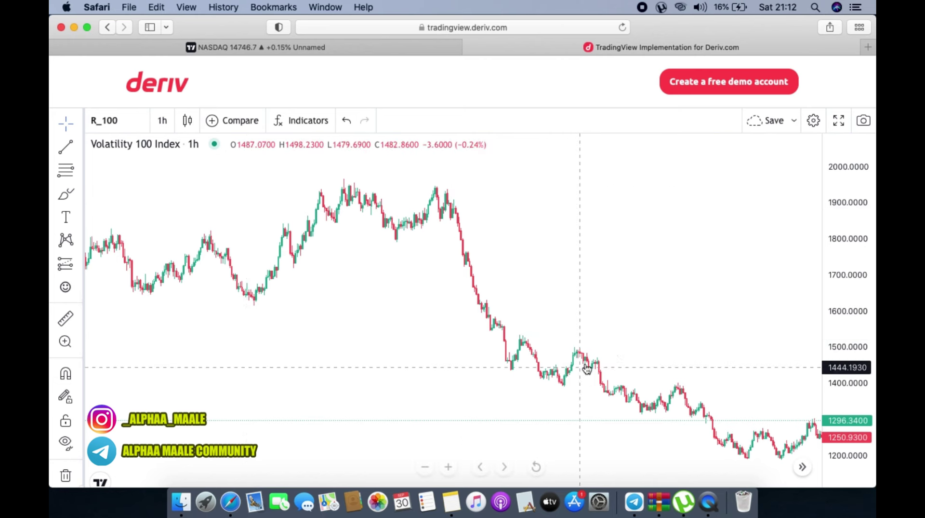
drag(587, 368, 436, 318)
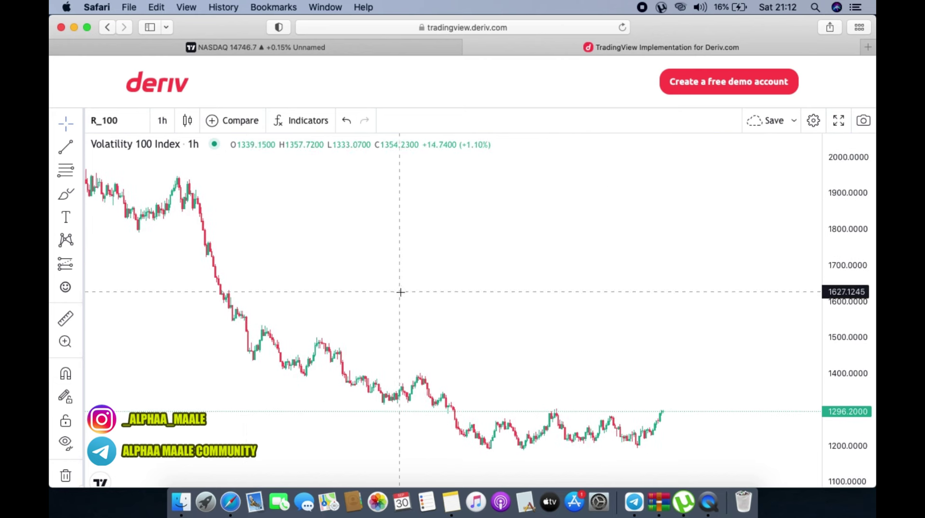
drag(401, 292, 535, 275)
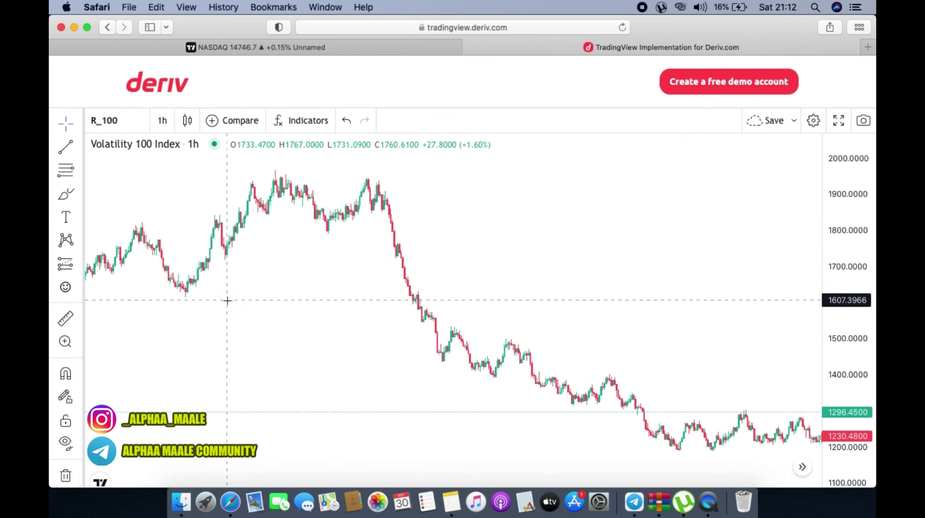
drag(227, 300, 297, 311)
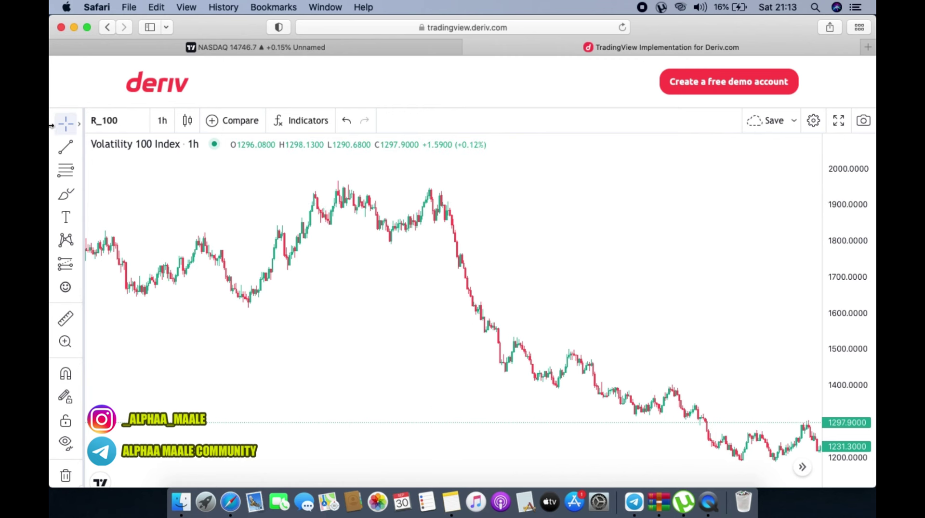
Place a green up-arrow marker under the swing low near 1620
click(80, 195)
click(82, 230)
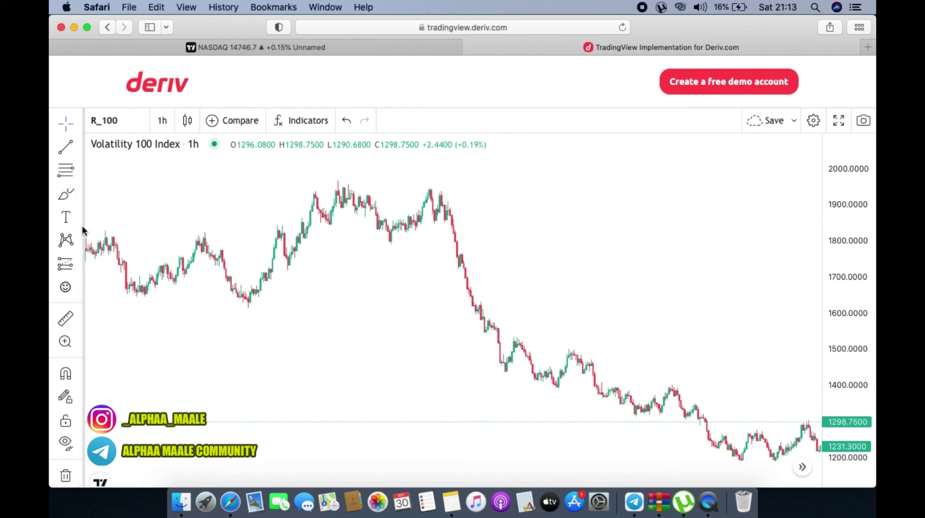
click(80, 217)
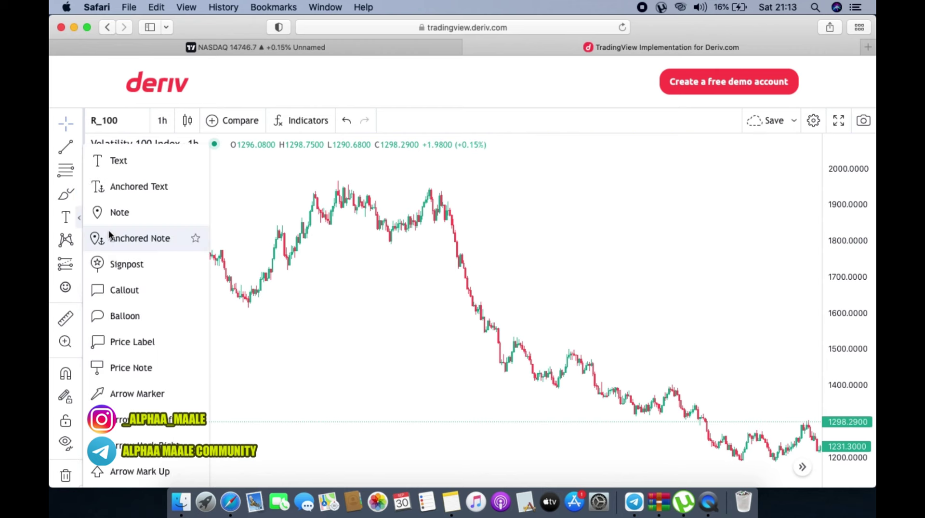
click(115, 468)
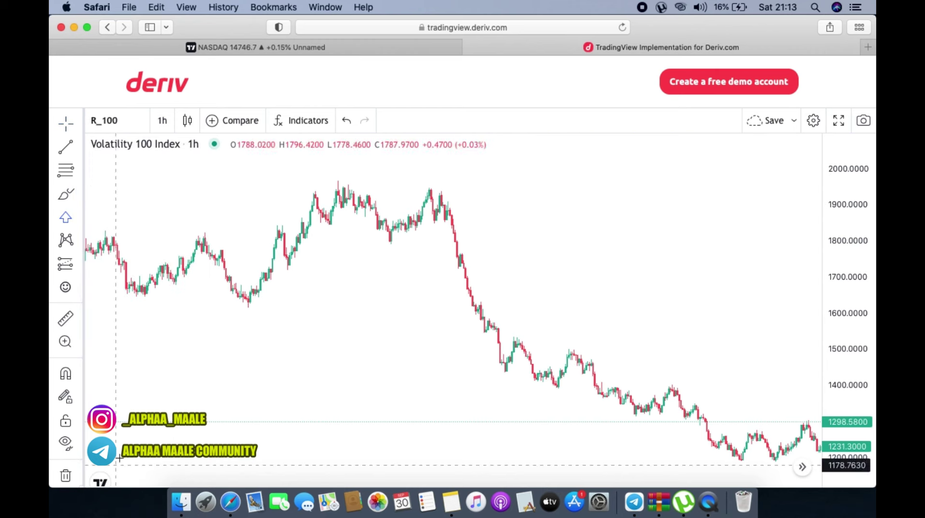
click(247, 318)
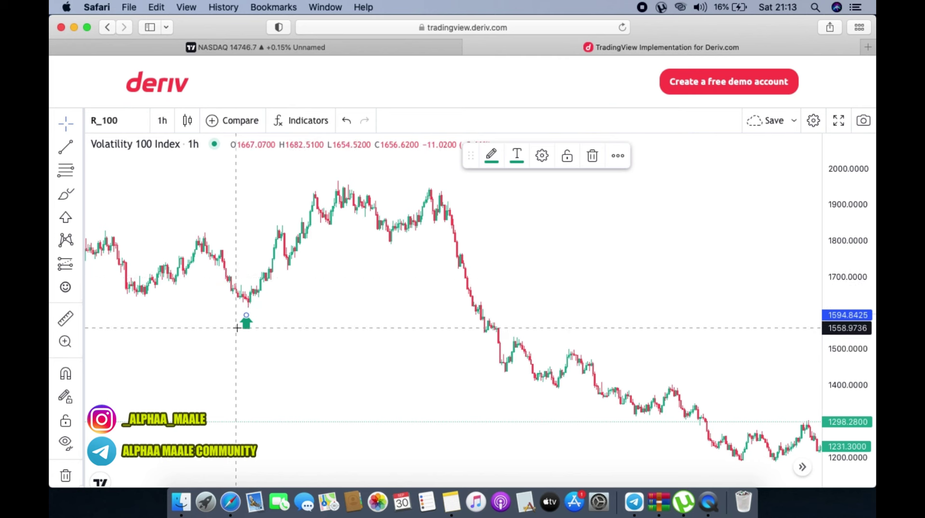
click(243, 328)
Add a second green up arrow under the swing low near 1800, then pick Trend Line (Alt+T)
click(246, 313)
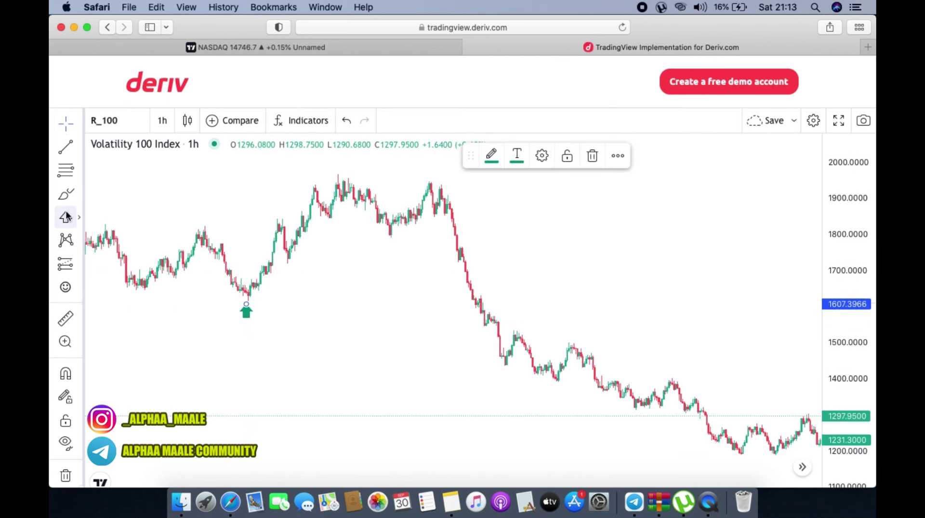
click(76, 217)
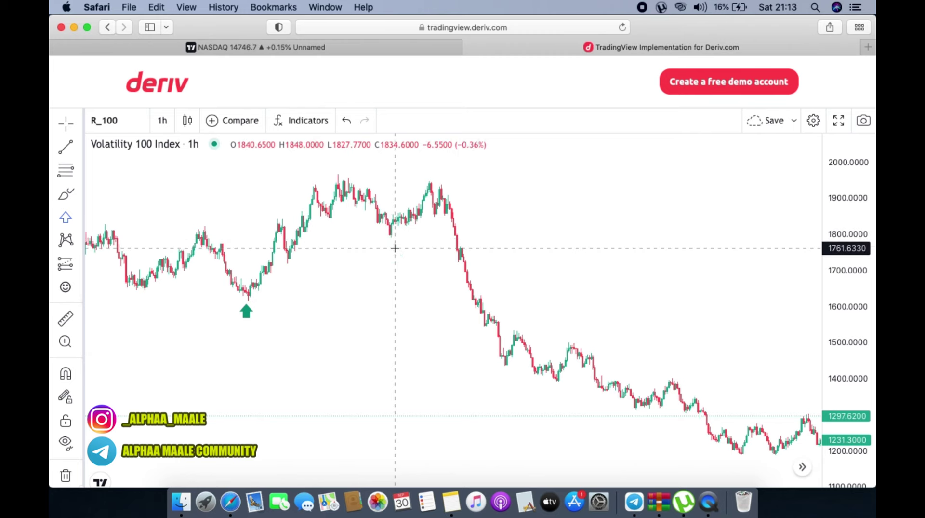
click(394, 249)
click(117, 236)
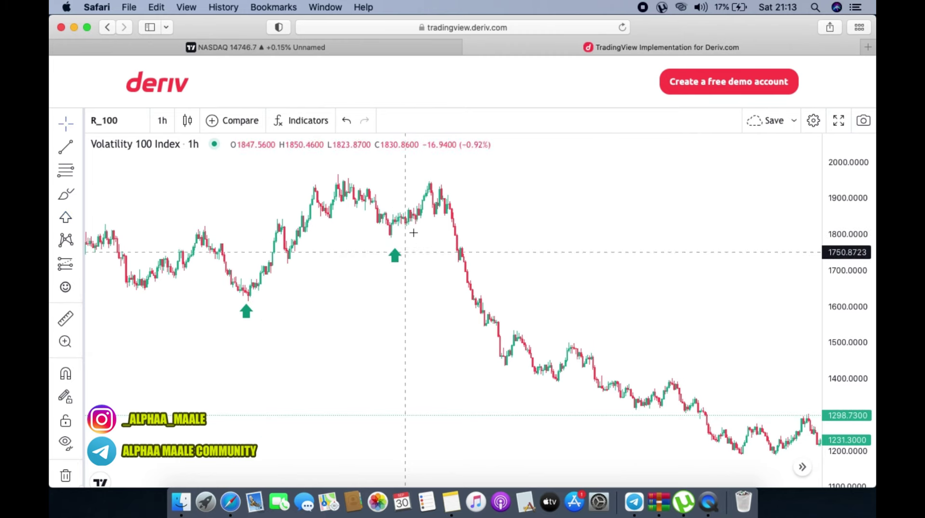
key(alt+t)
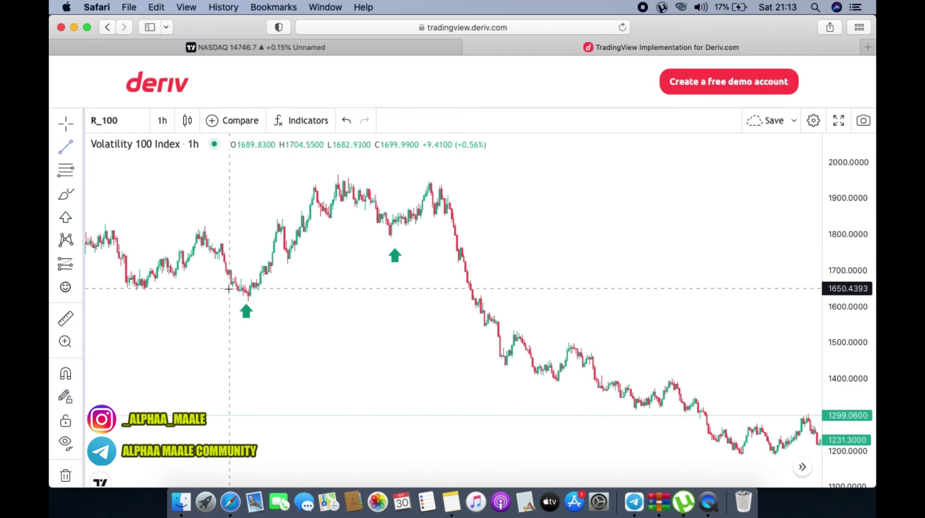
Draw a rising trend line from the first green-arrow low through the second, ending past the second peak
click(249, 303)
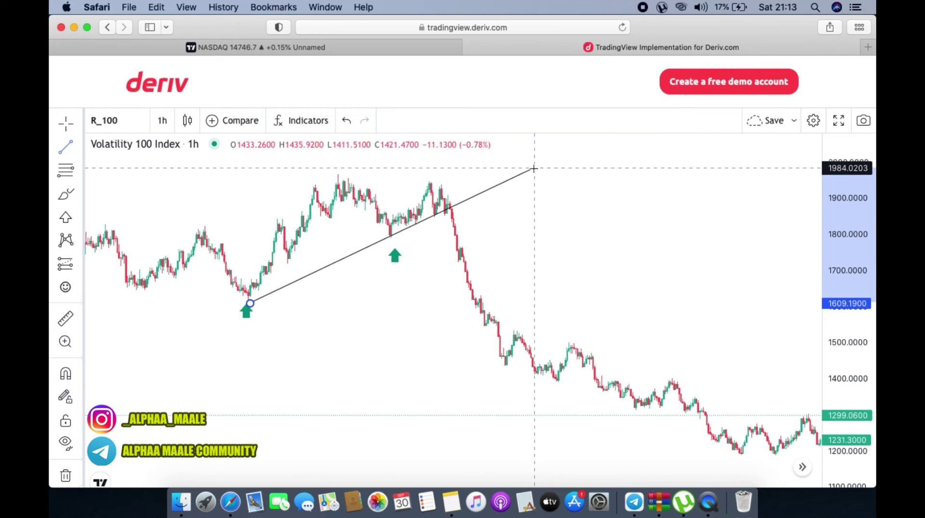
click(530, 168)
drag(531, 170, 510, 194)
click(397, 171)
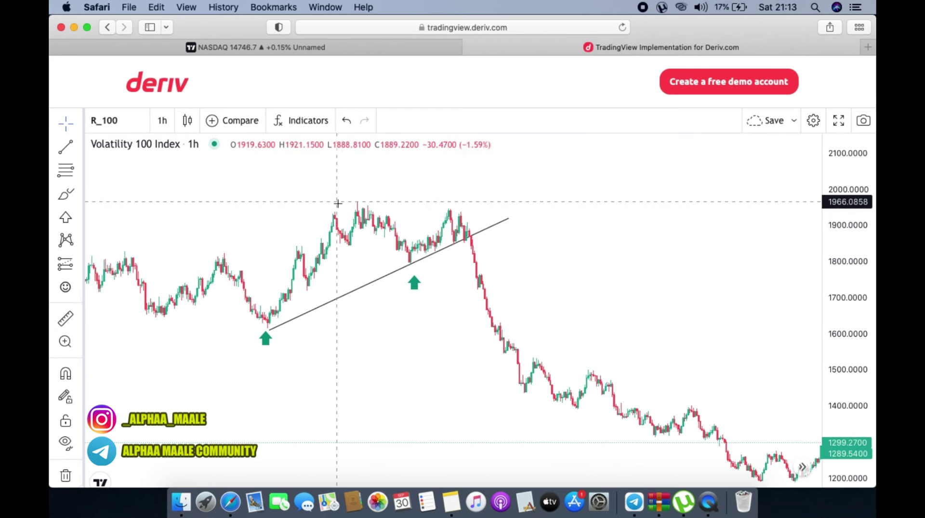
click(79, 216)
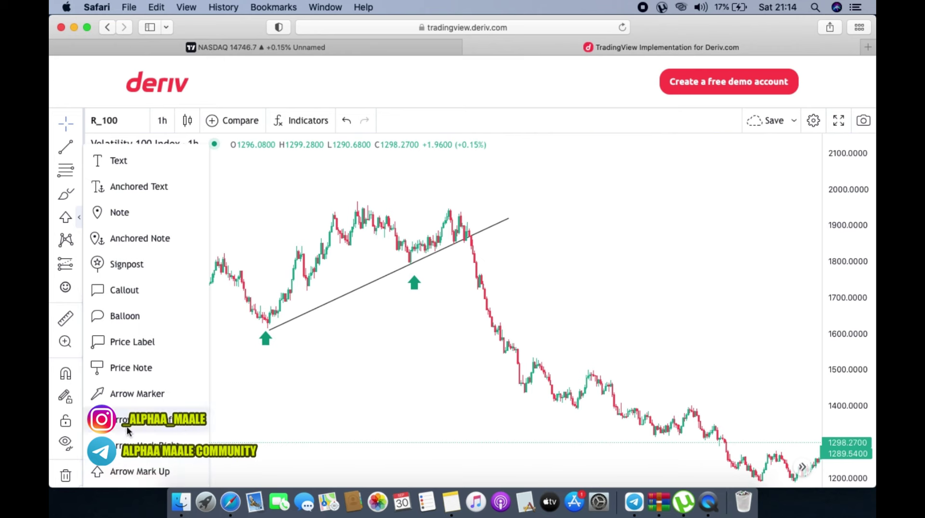
Mark both peaks near 1950 with red Arrow Mark Down markers
click(134, 484)
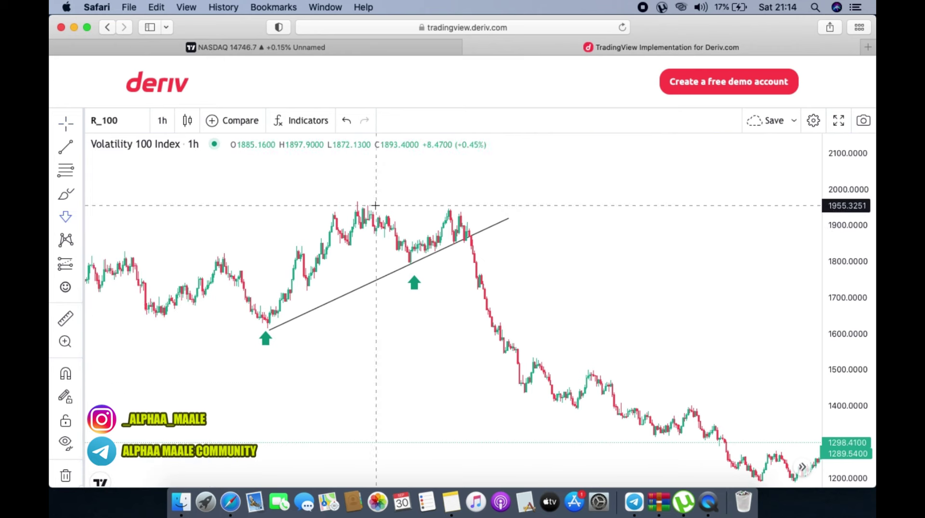
click(358, 197)
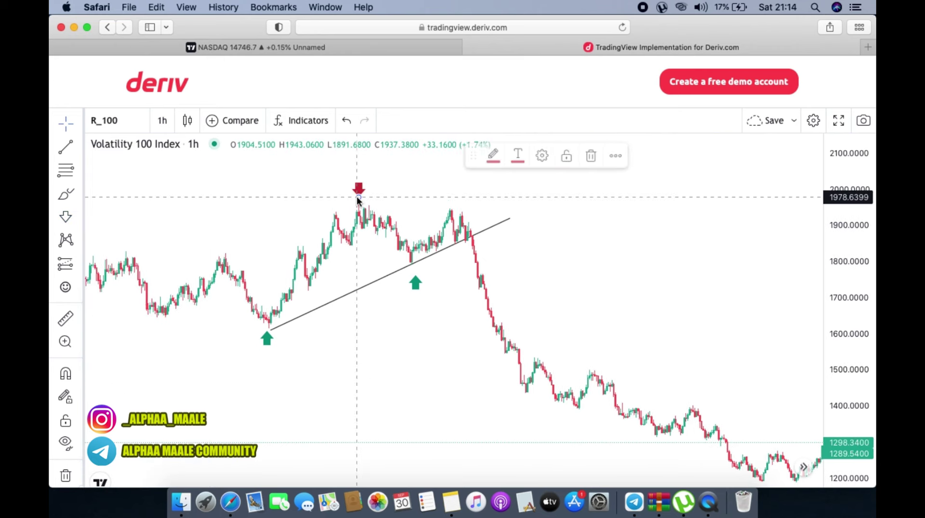
click(452, 203)
click(519, 208)
Draw a falling trend line joining the two peaks, converging with the rising line
click(66, 147)
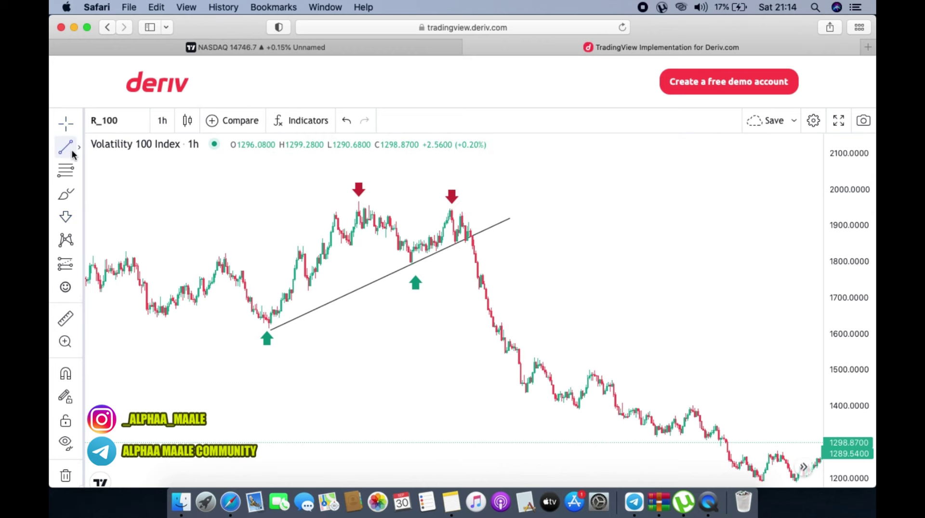
click(357, 201)
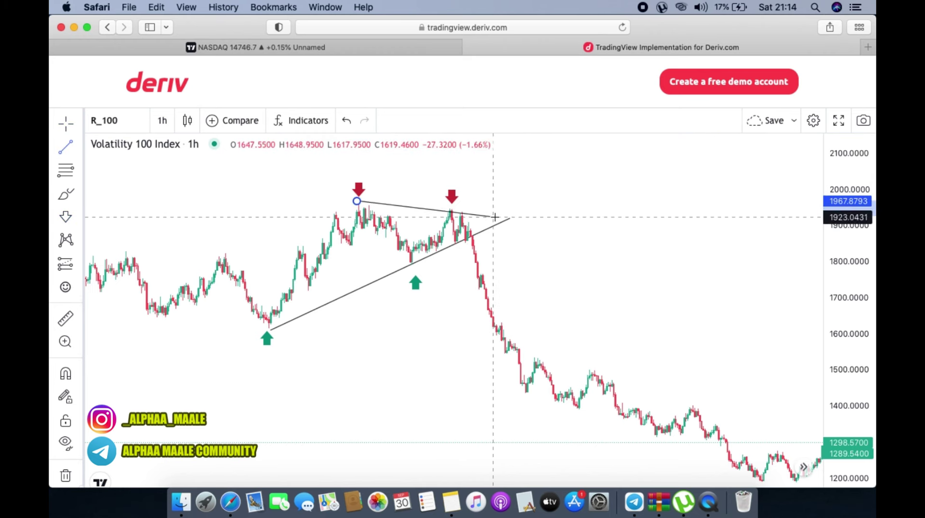
click(502, 216)
click(535, 182)
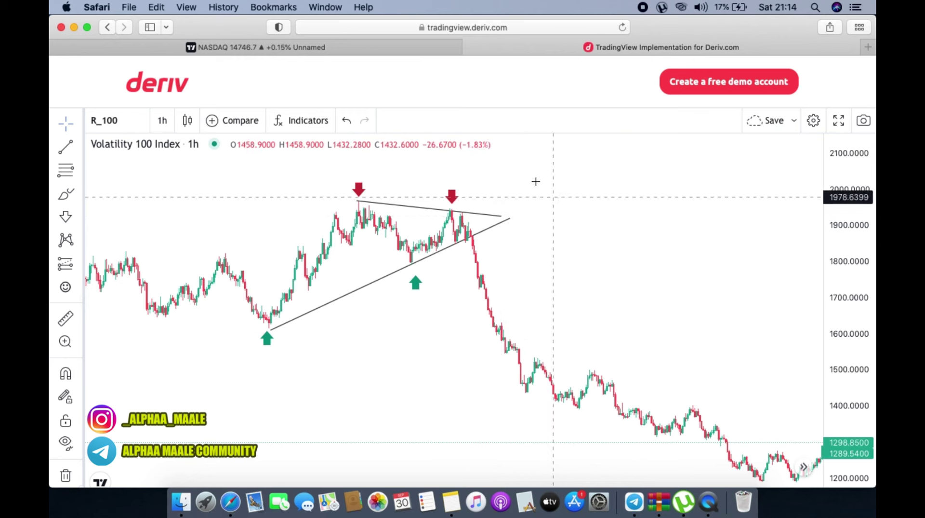
Add a third red down arrow just after the second peak
click(66, 216)
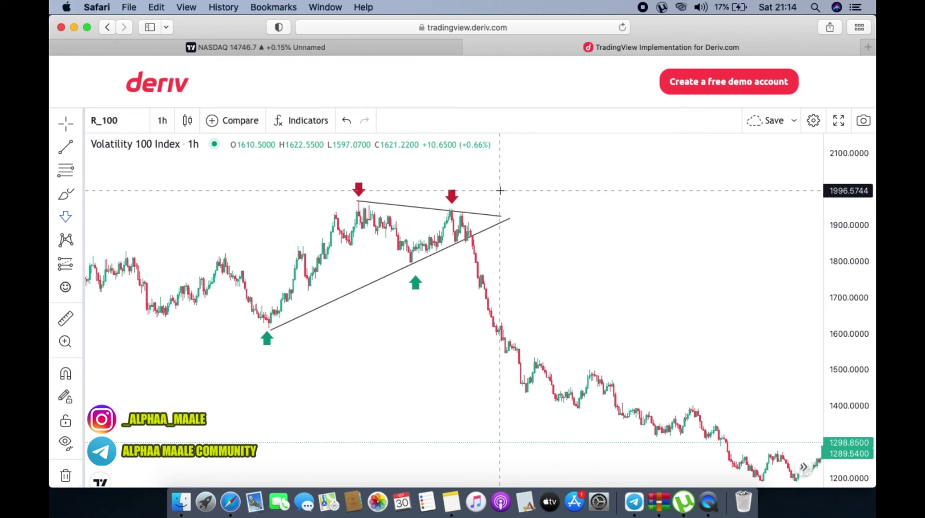
click(466, 208)
click(661, 251)
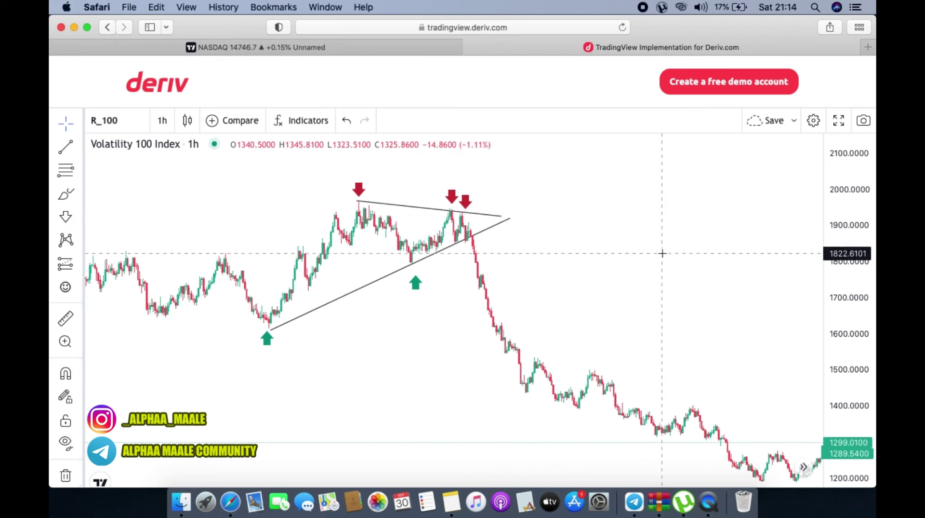
Drop the third red down arrow onto the falling trend line and zoom in on the triangle
drag(453, 198, 451, 207)
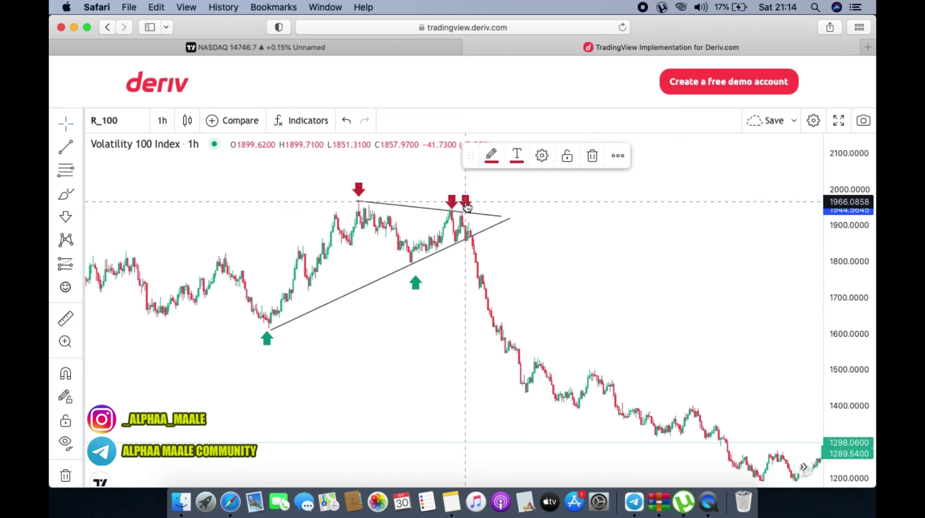
drag(467, 207, 466, 213)
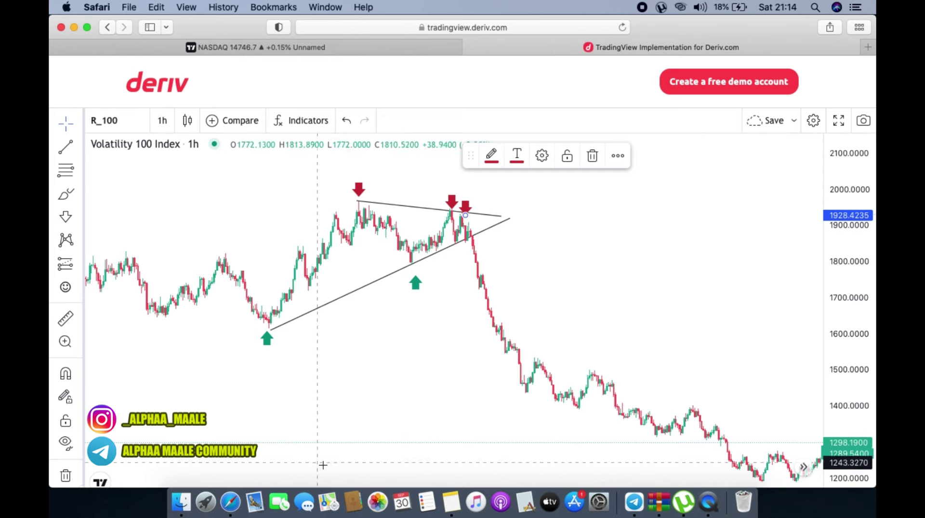
scroll(241, 424, right, 10)
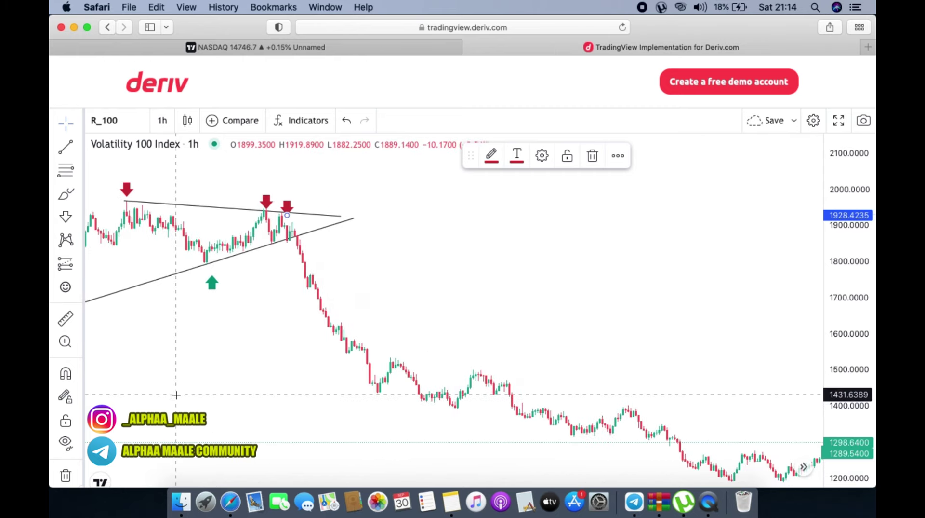
scroll(177, 395, up, 5)
scroll(673, 334, right, 3)
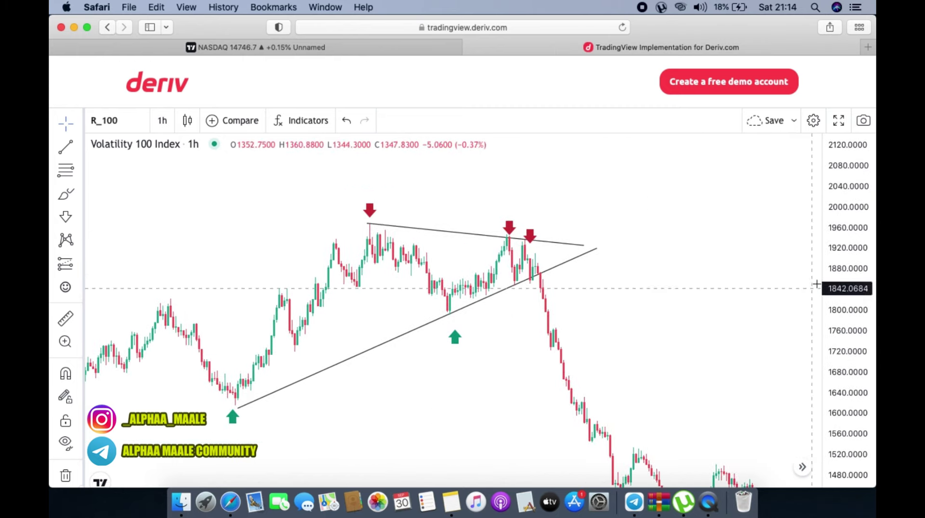
scroll(449, 466, right, 10)
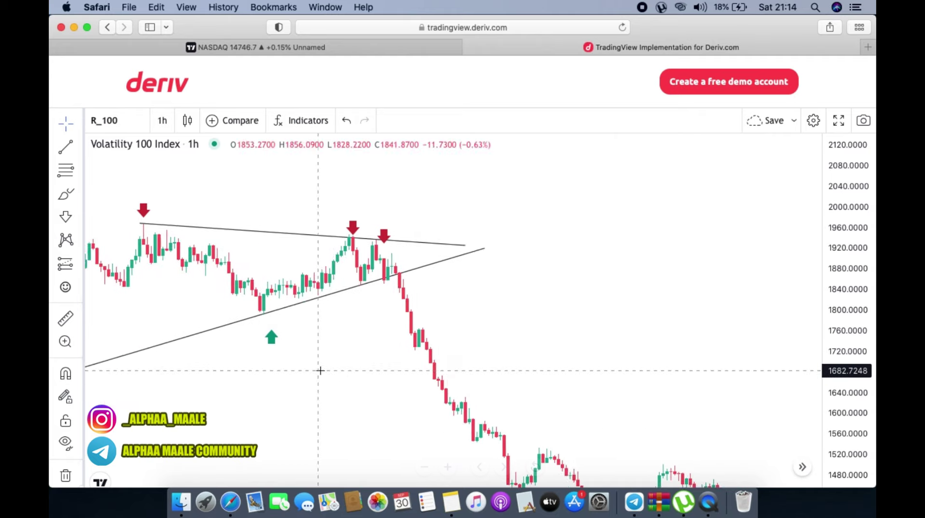
scroll(320, 370, left, 3)
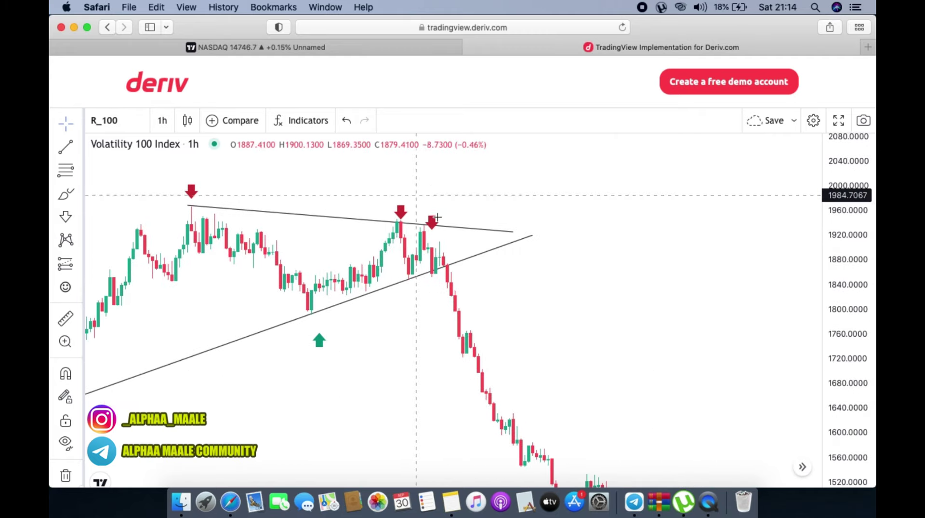
click(427, 226)
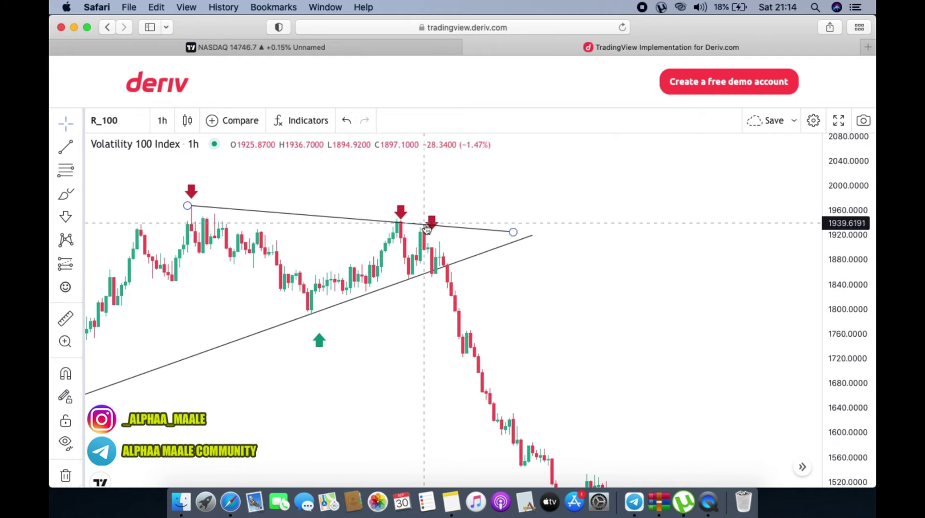
click(406, 259)
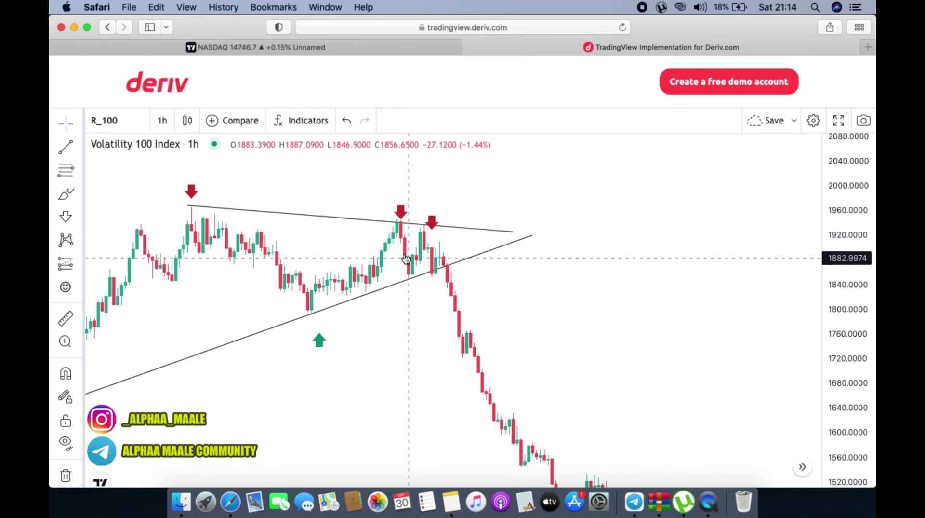
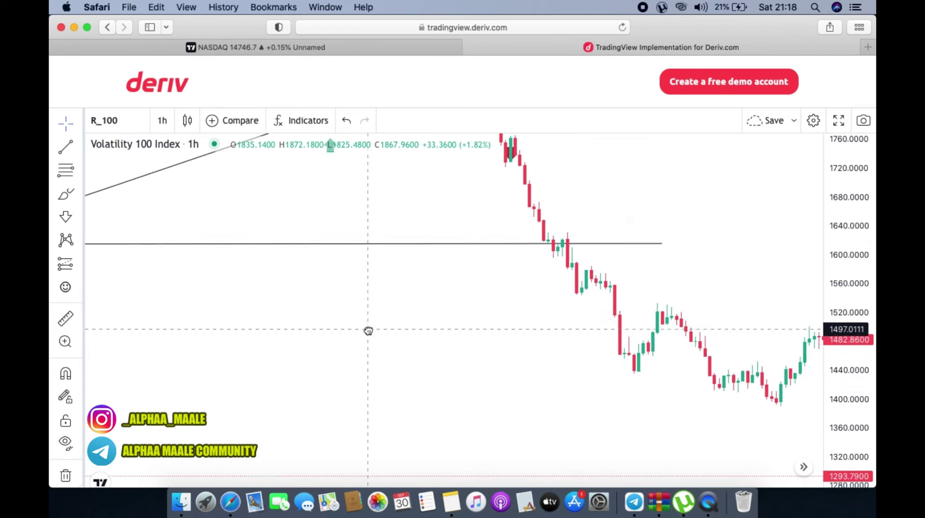
Draw a rectangle supply zone from about 1730 to 1767 over the top of the sharp sell-off
drag(838, 285, 838, 308)
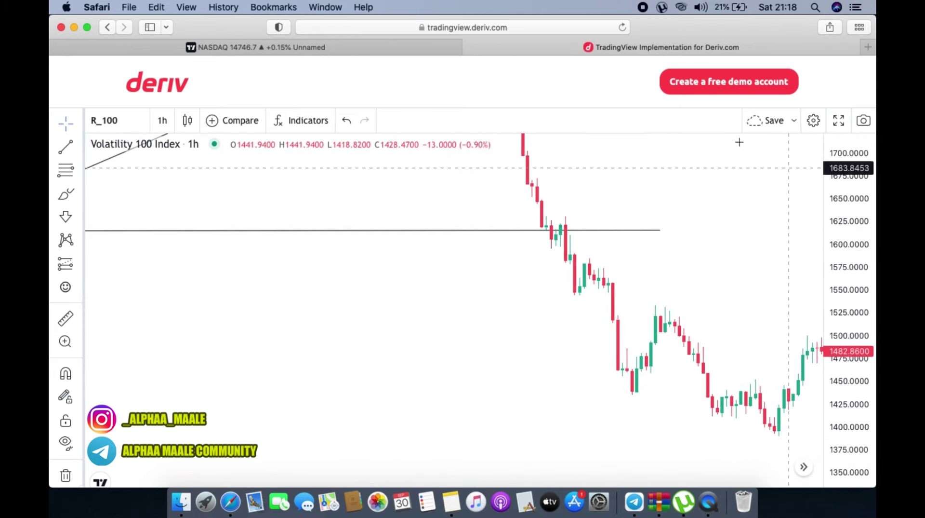
drag(669, 180, 664, 209)
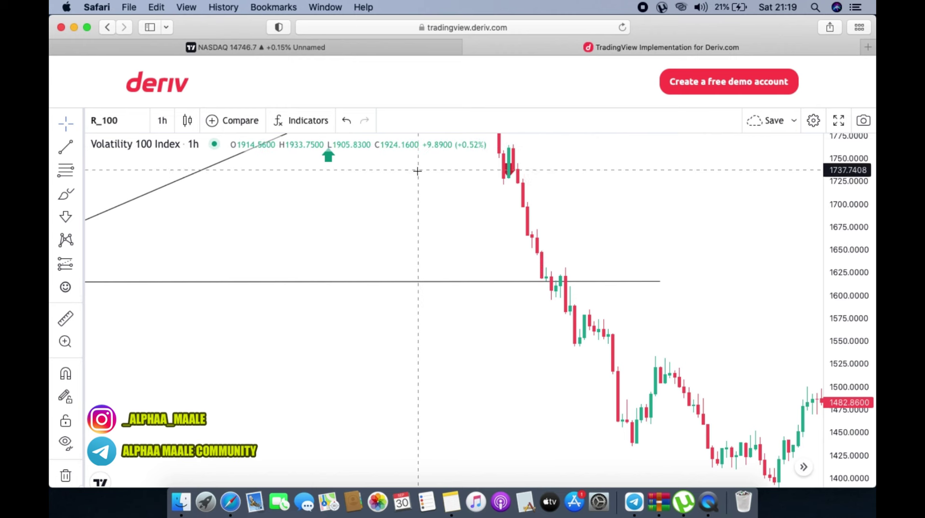
drag(417, 171, 419, 236)
click(79, 193)
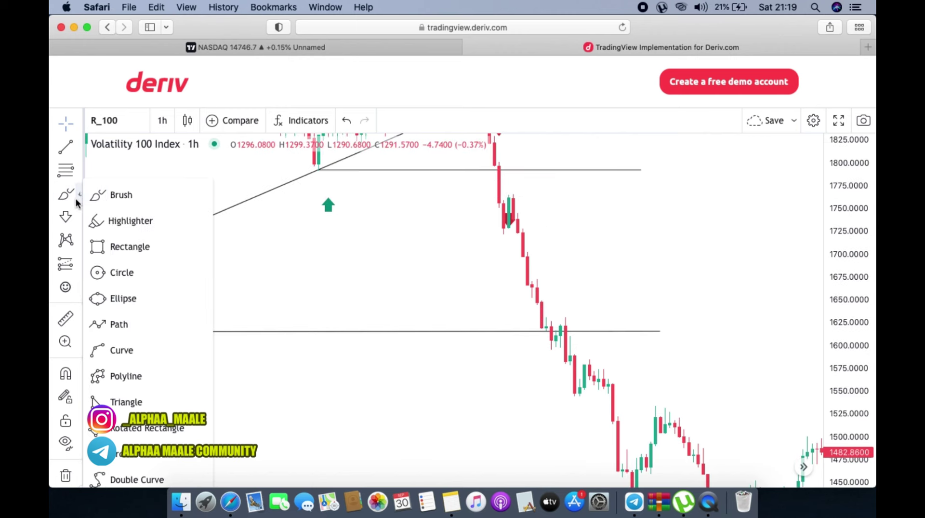
click(119, 246)
mouse_move(504, 193)
mouse_down()
mouse_move(670, 291)
mouse_move(615, 215)
mouse_move(746, 227)
mouse_up()
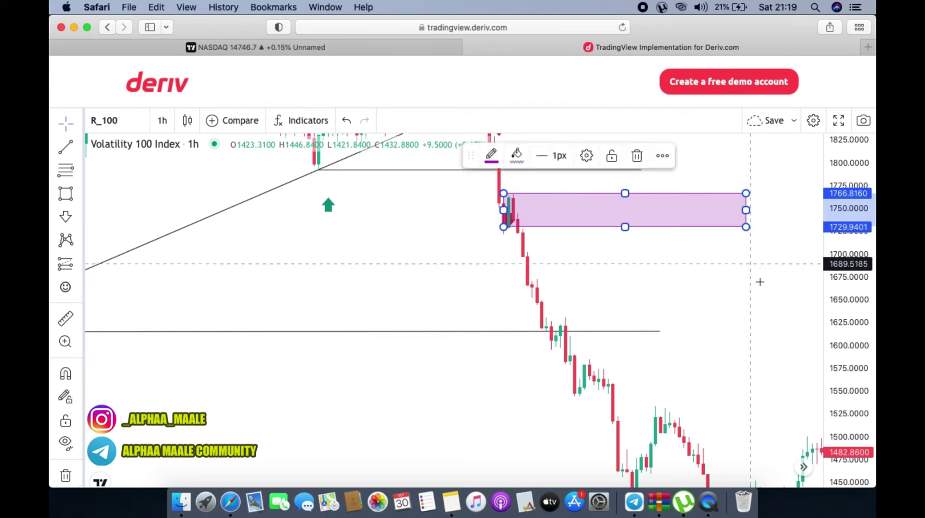
click(667, 293)
scroll(680, 295, right, 2)
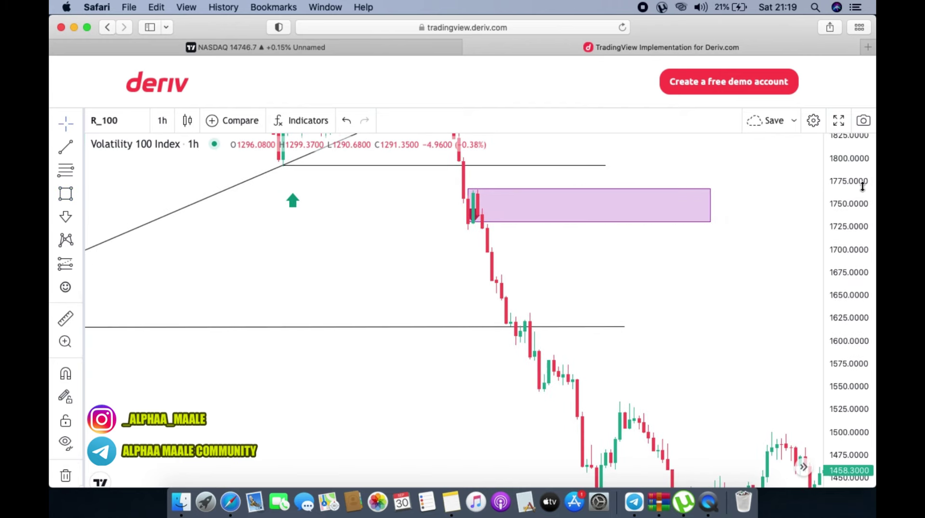
drag(863, 186, 863, 195)
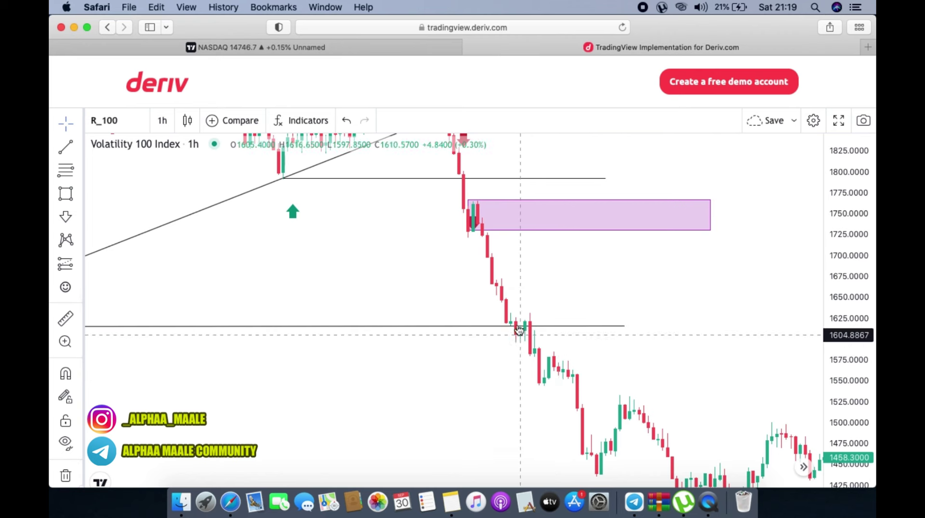
Place a red sell arrow on the candle breaking down through the 1615 level
click(63, 217)
click(521, 319)
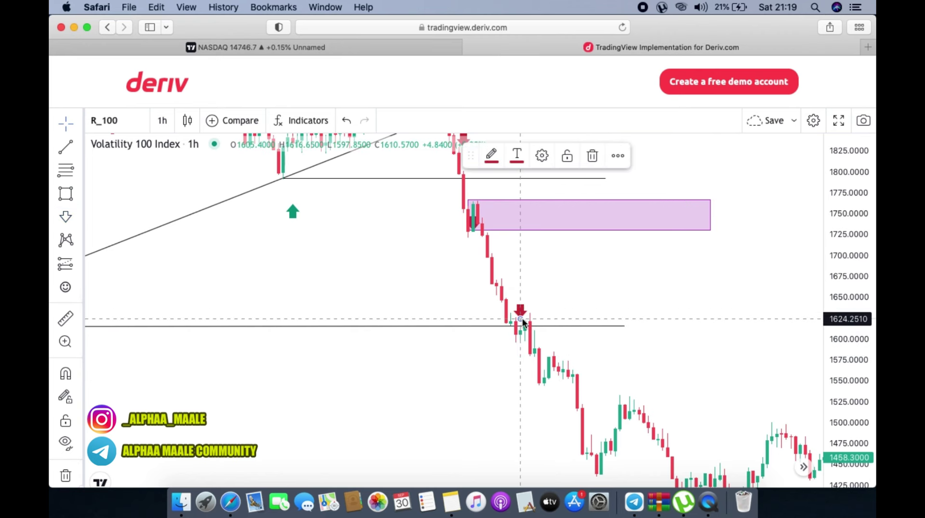
drag(587, 304, 600, 211)
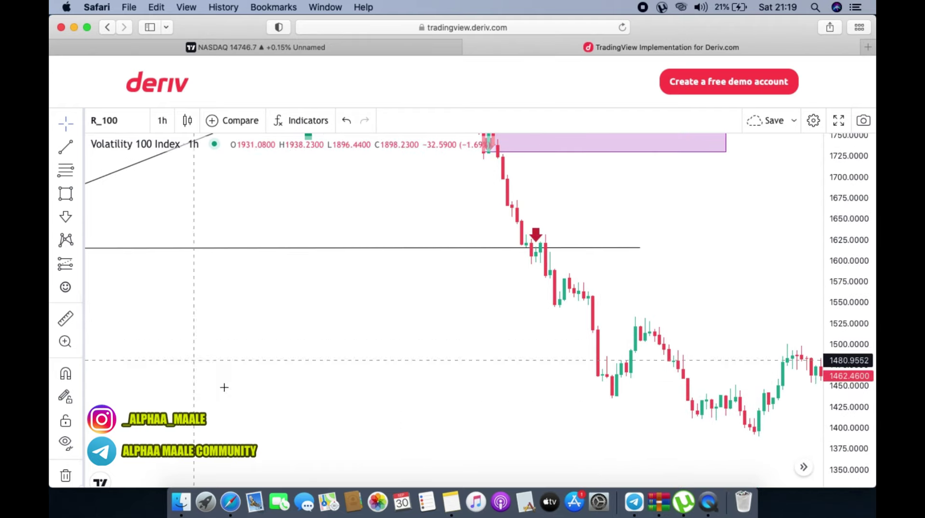
Zoom out and compress the price scale to show history from about 1280 to 1800
click(424, 467)
click(424, 467)
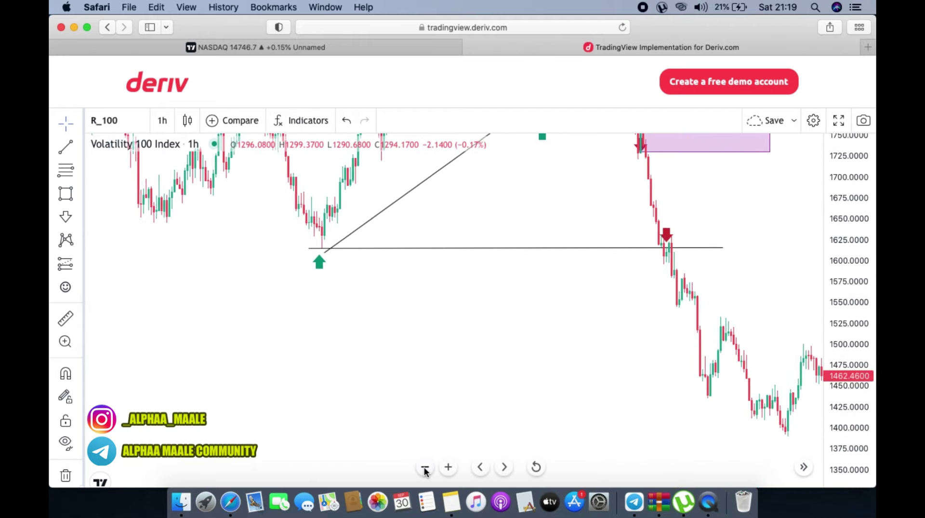
drag(843, 166, 841, 233)
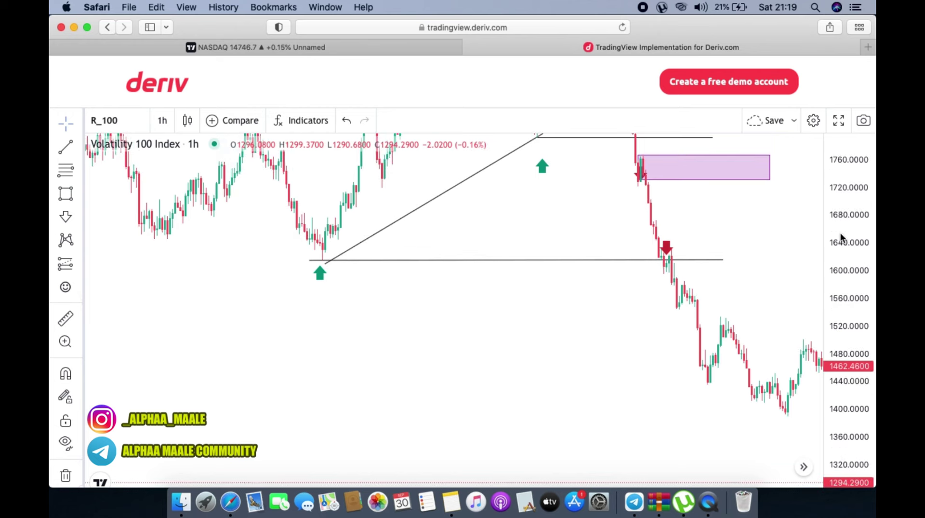
scroll(521, 360, right, 5)
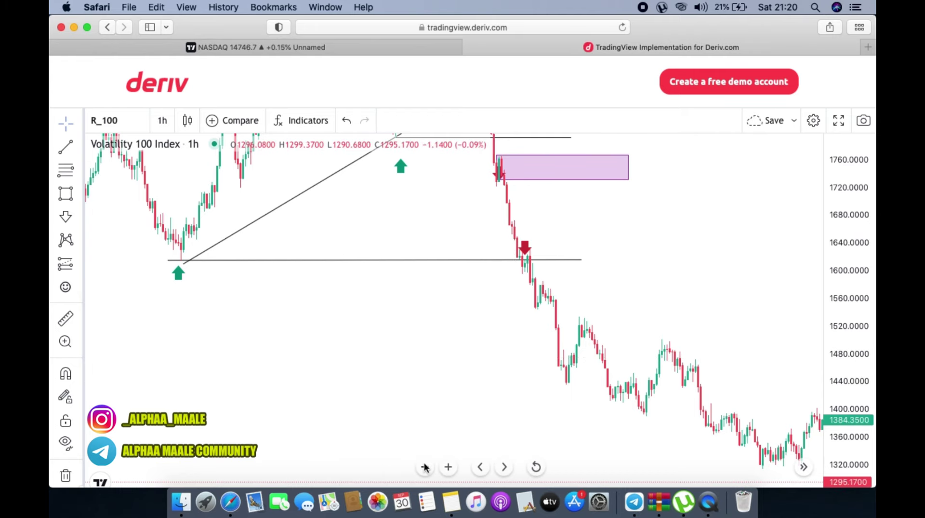
click(425, 467)
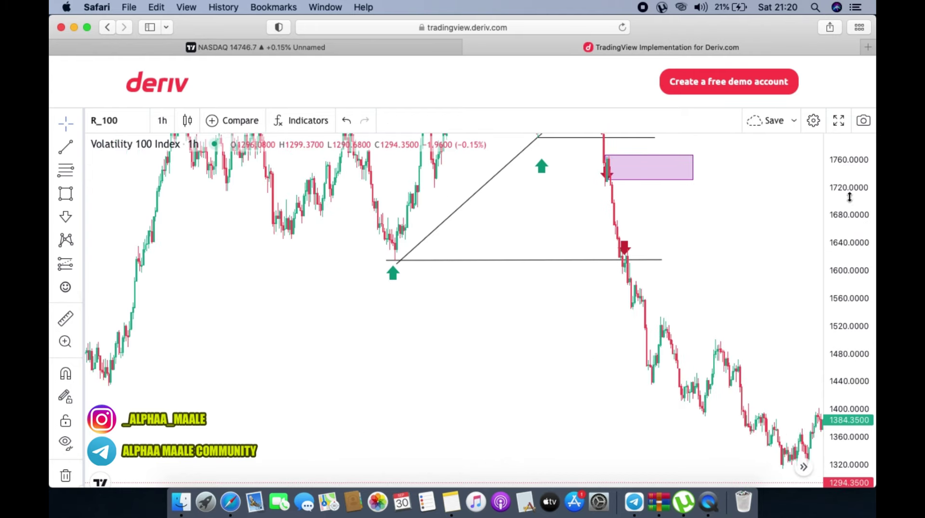
drag(850, 197, 850, 227)
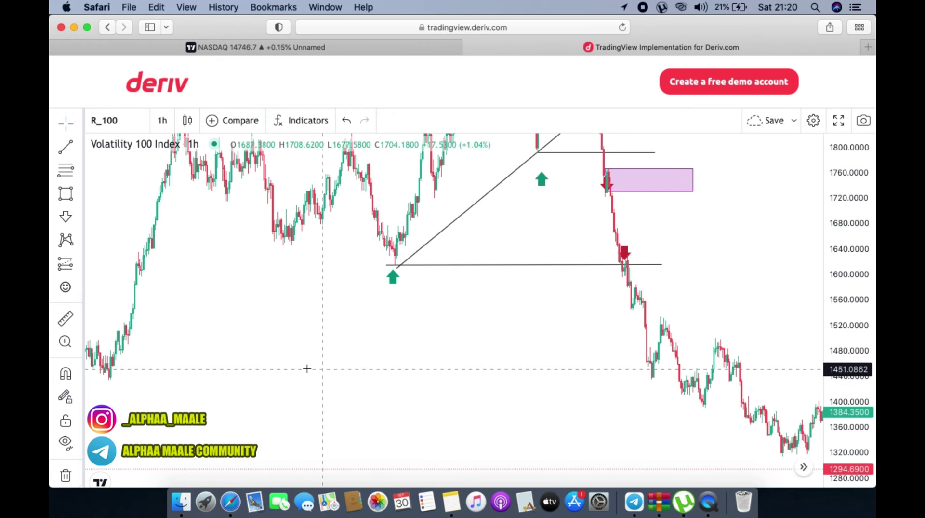
drag(104, 388, 208, 375)
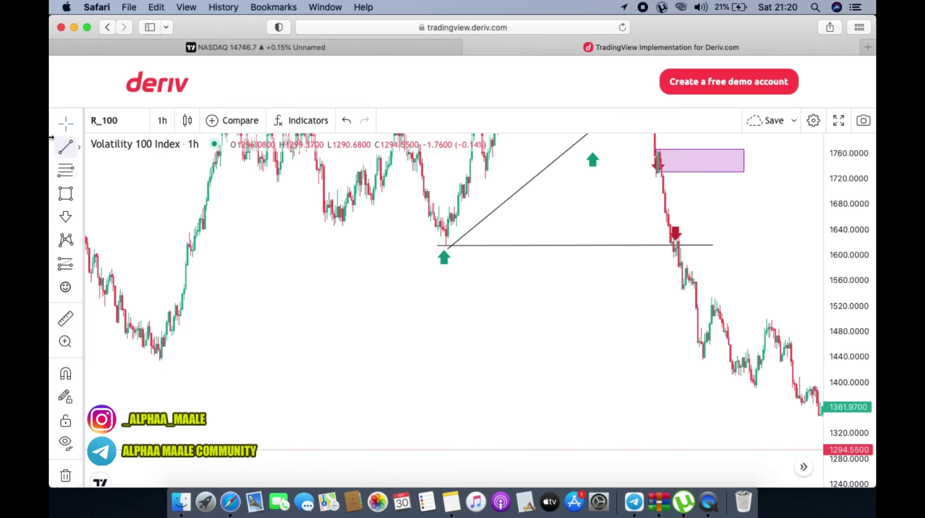
Draw a horizontal support line near 1436 from the swing low across to the later candles
click(65, 150)
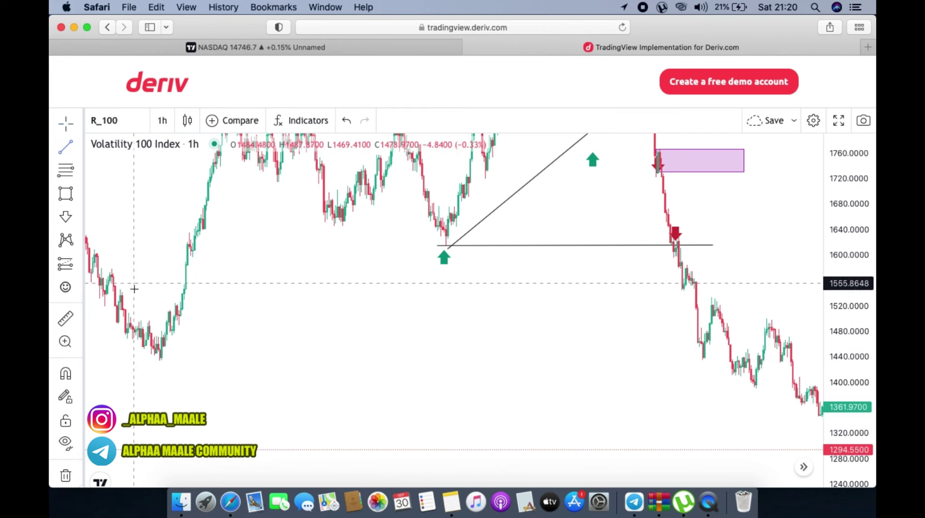
click(161, 359)
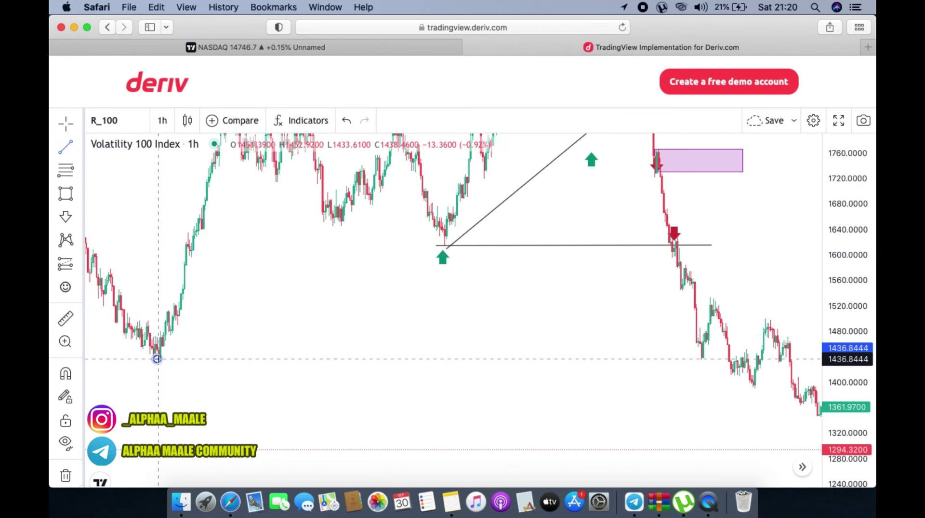
click(766, 363)
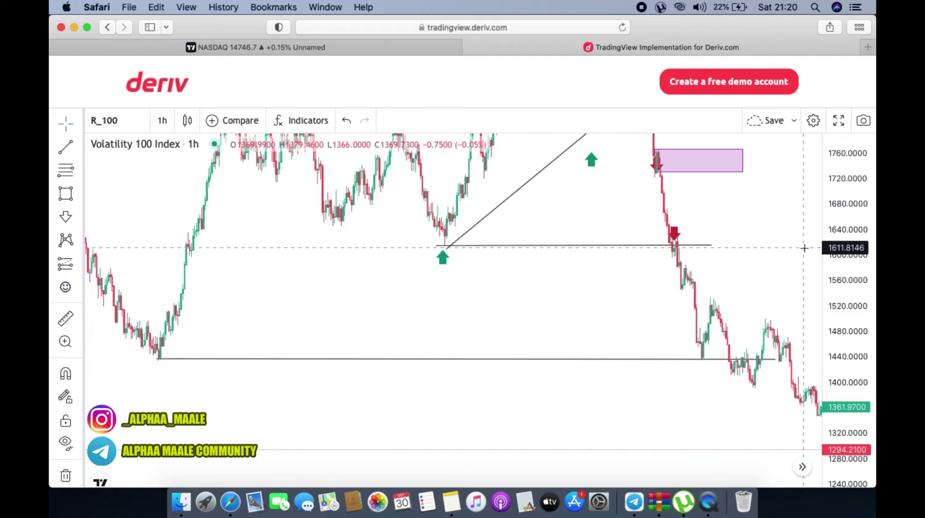
drag(802, 249, 721, 246)
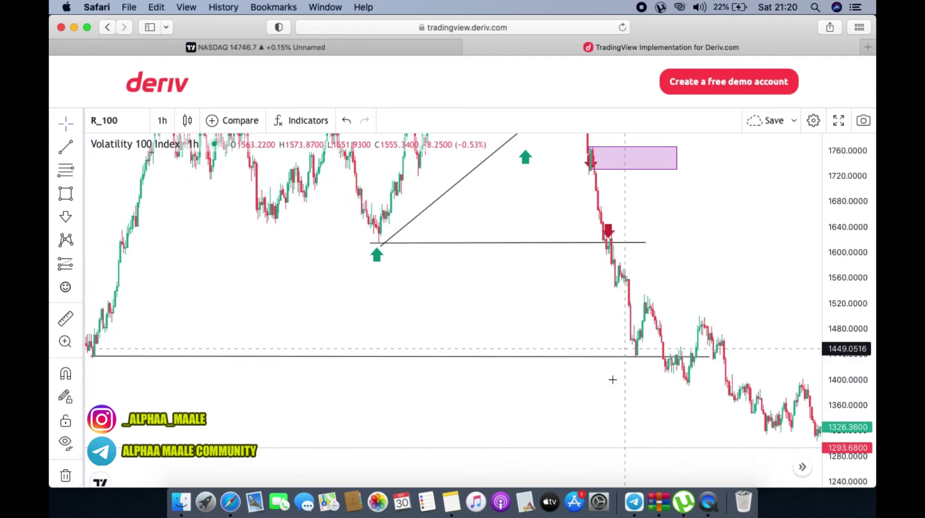
click(447, 467)
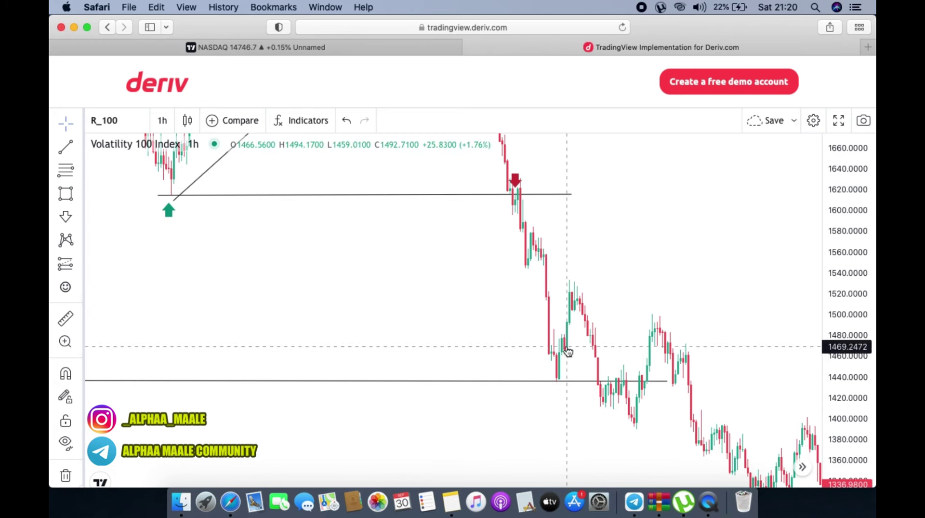
Draw a rectangle supply zone spanning roughly 1542 to 1580
drag(625, 237, 623, 244)
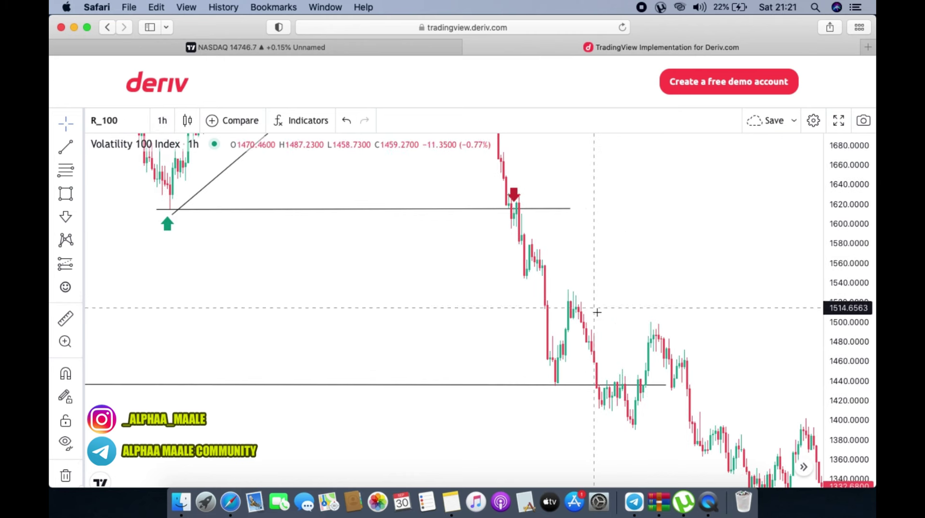
click(64, 193)
drag(532, 243, 638, 281)
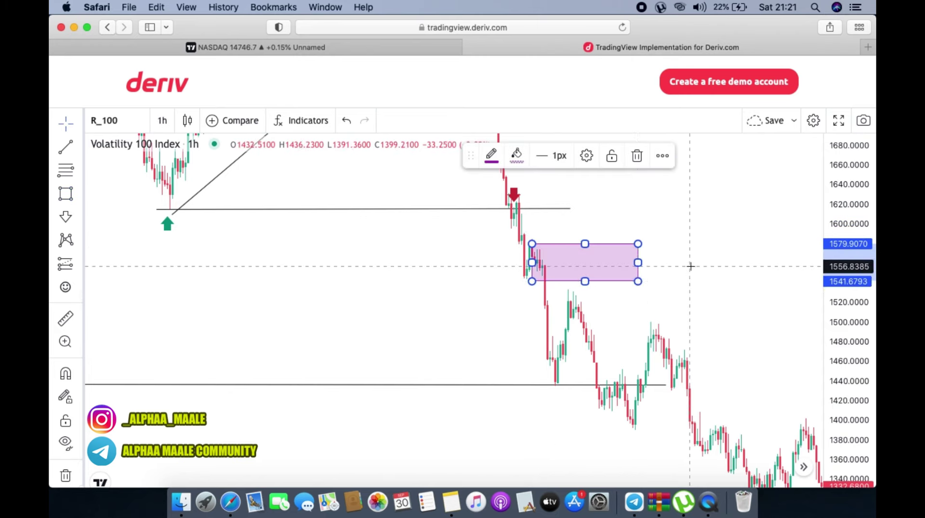
click(436, 353)
drag(534, 403, 358, 338)
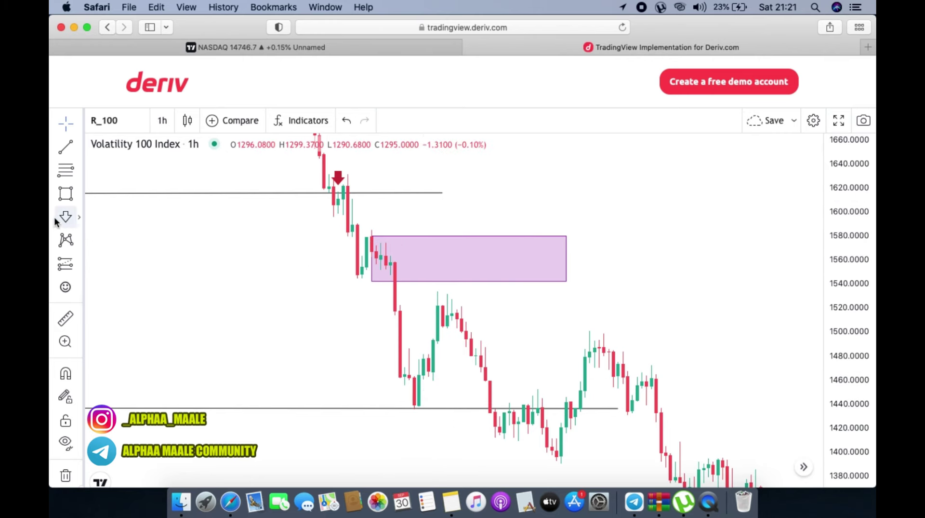
Place a green buy arrow at the candle bouncing off the 1436 support line
click(79, 218)
click(139, 470)
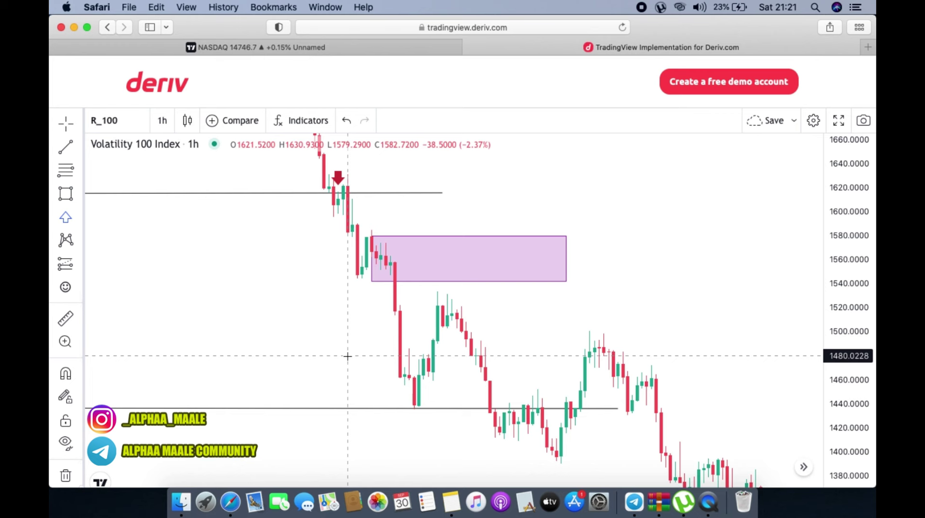
click(424, 381)
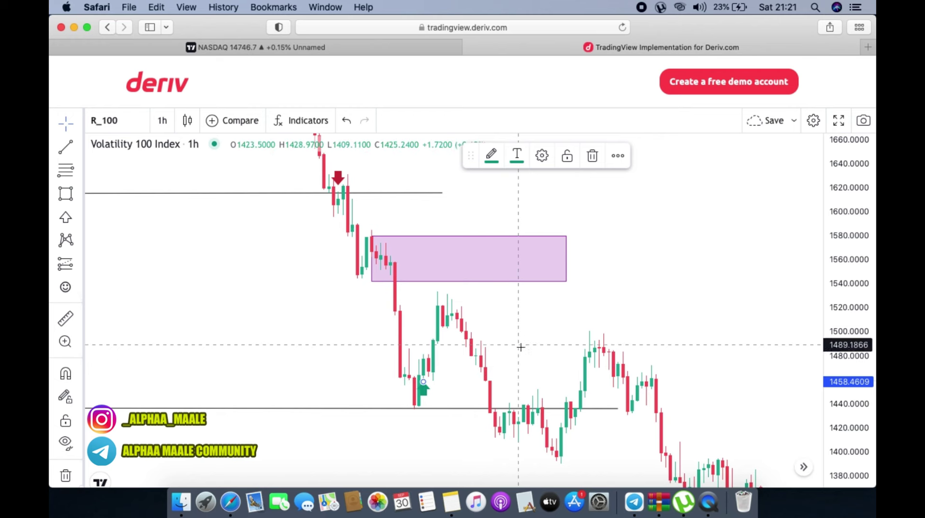
drag(520, 347, 526, 277)
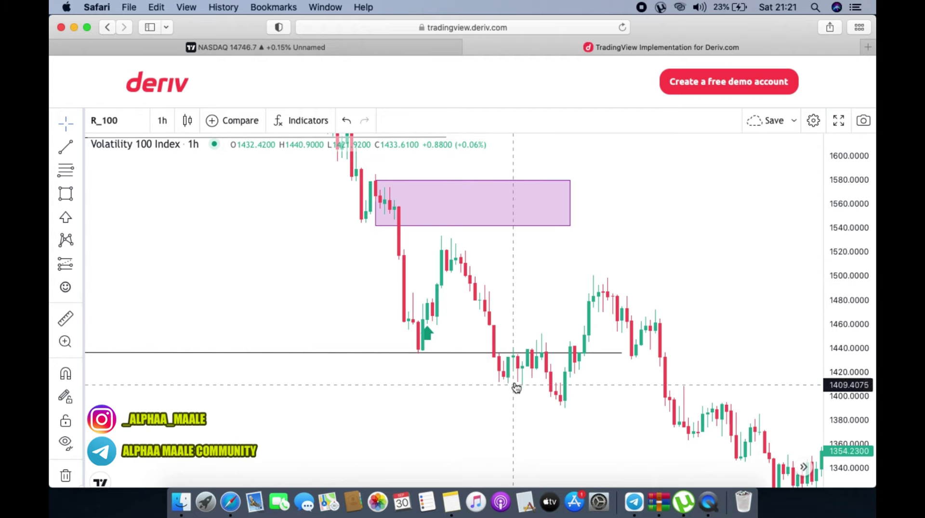
scroll(471, 196, down, 3)
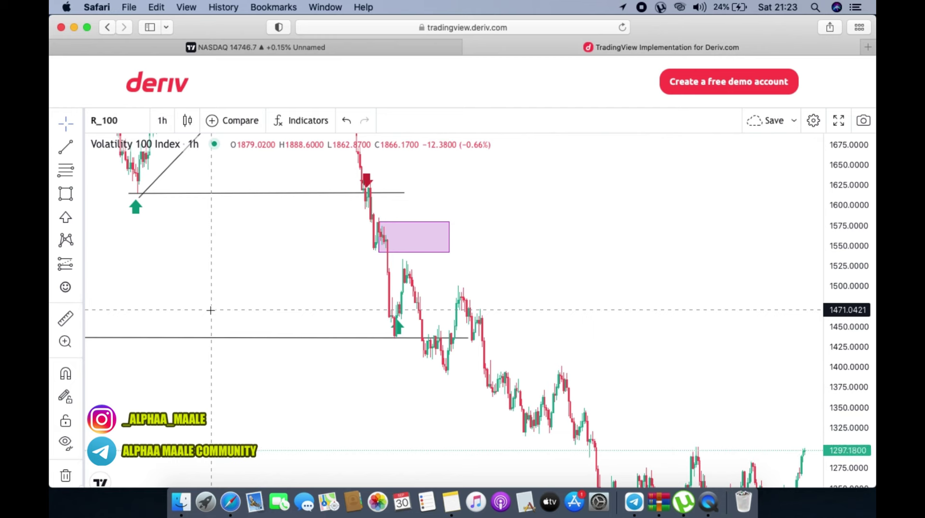
drag(442, 468, 376, 424)
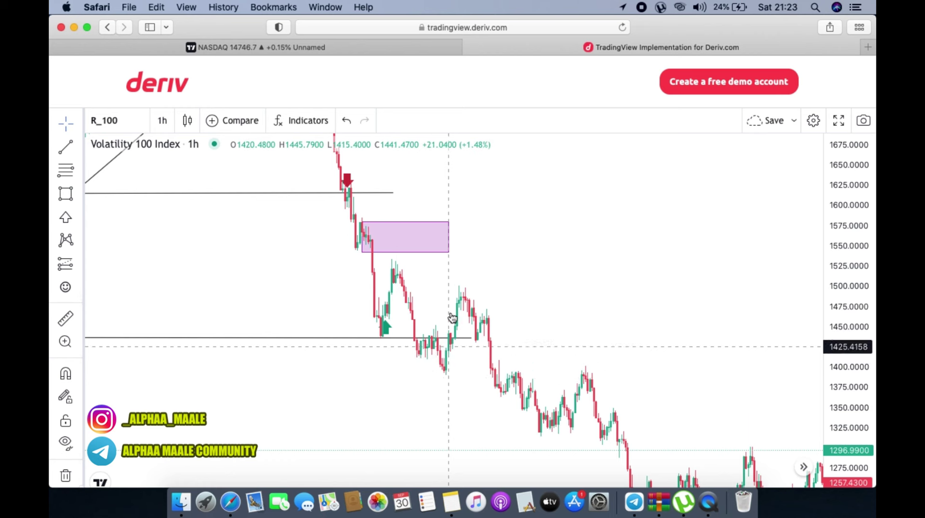
key(alt+t)
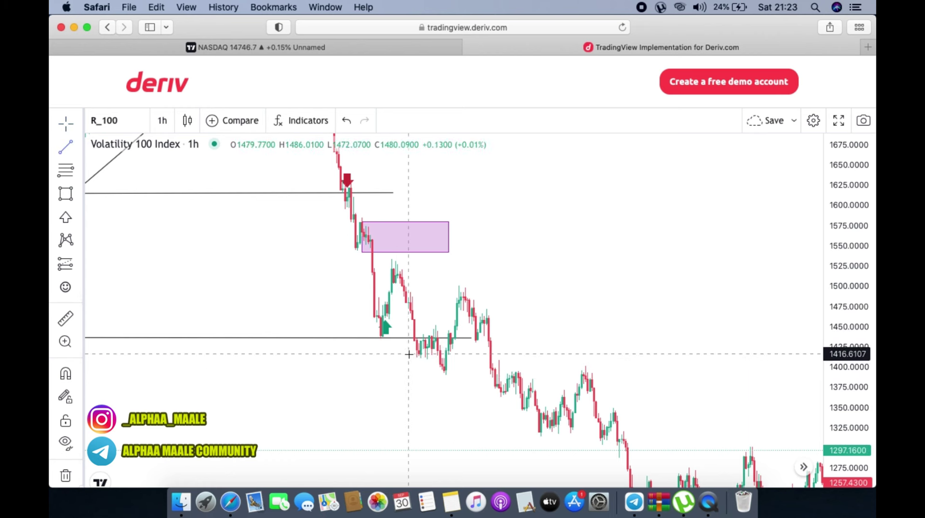
Draw a horizontal level at about 1391 from the swing low past the later retest peak
click(444, 374)
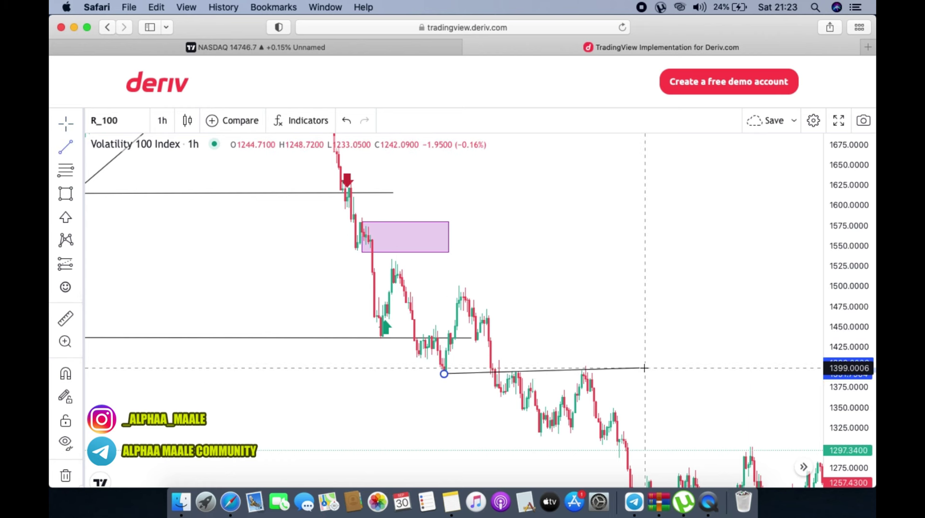
click(672, 374)
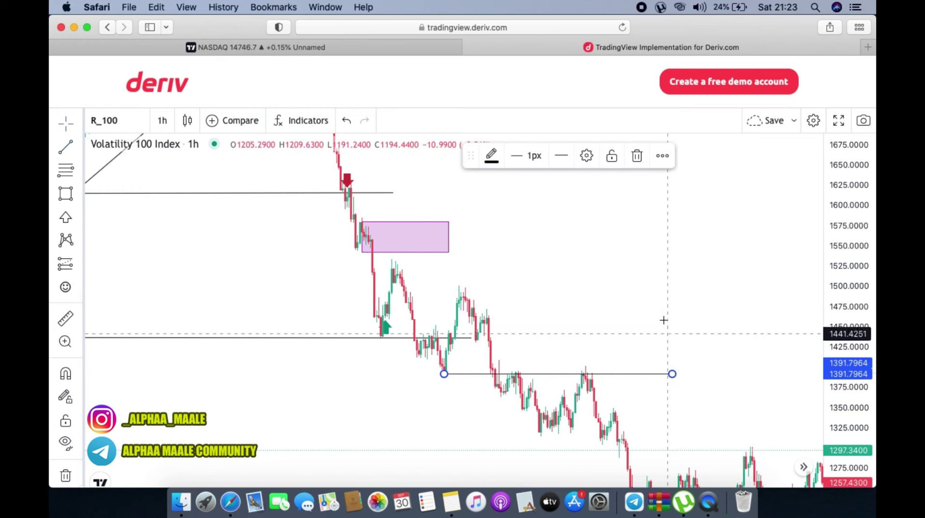
click(665, 343)
drag(665, 343, 640, 256)
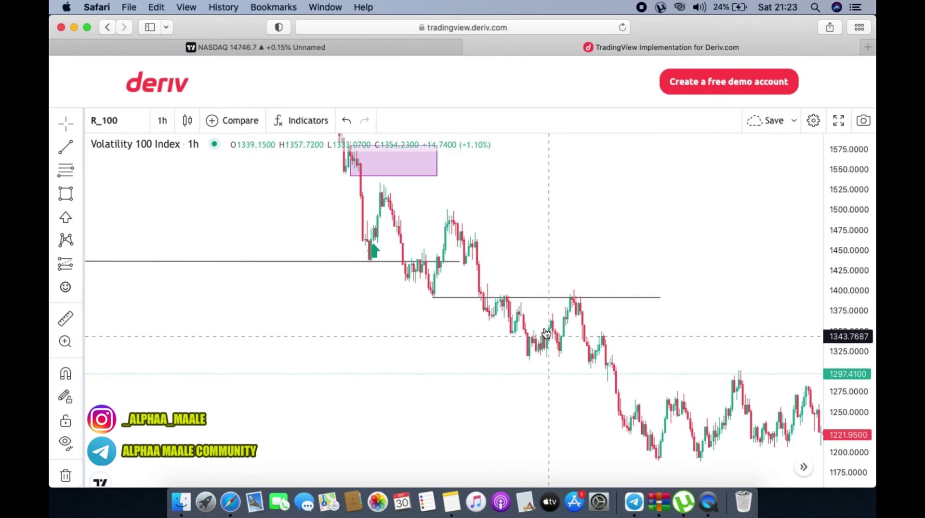
drag(611, 343, 535, 264)
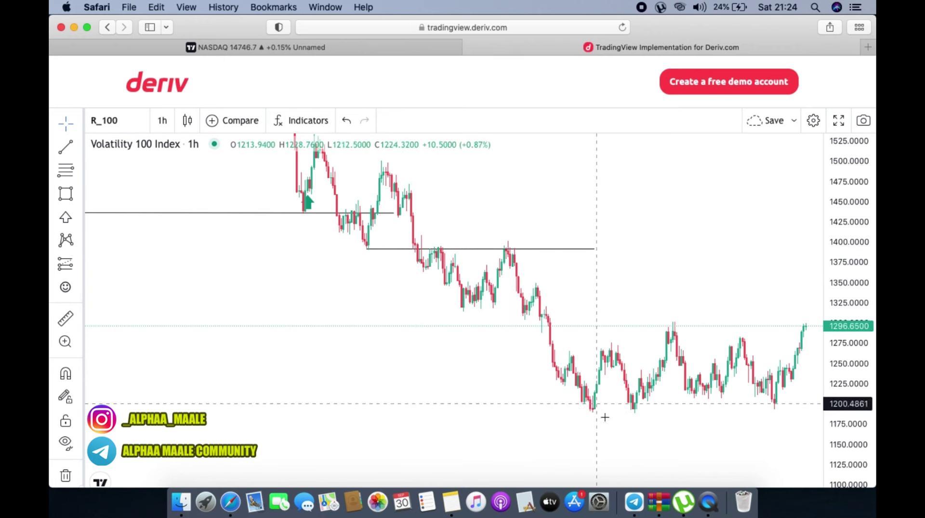
Draw horizontal levels at 1320.55 and near 1306 marking the lower swing lows
mouse_move(605, 340)
mouse_down()
mouse_move(576, 286)
mouse_move(538, 270)
mouse_up()
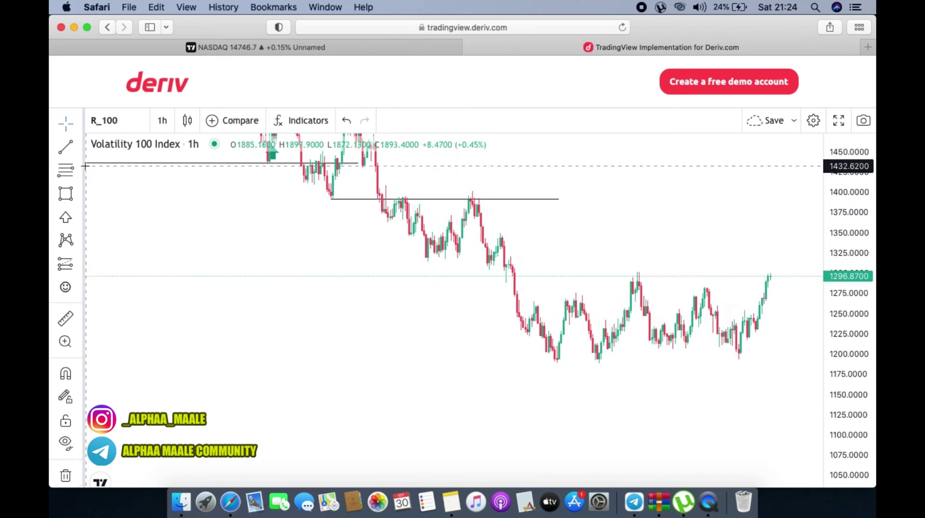
click(66, 149)
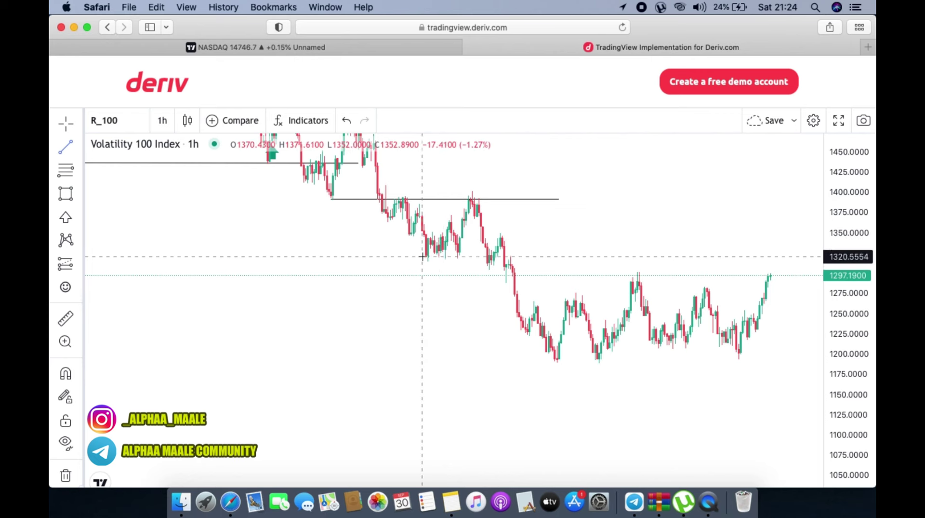
click(564, 257)
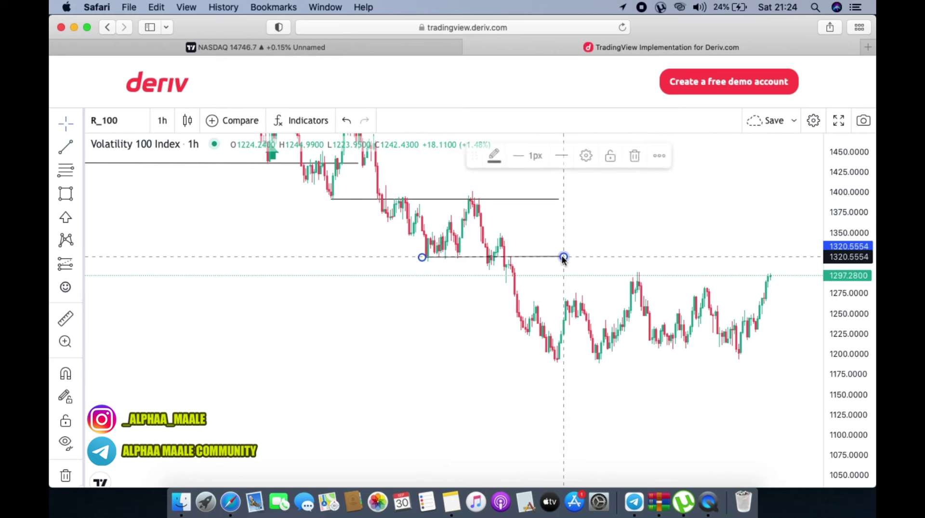
click(431, 271)
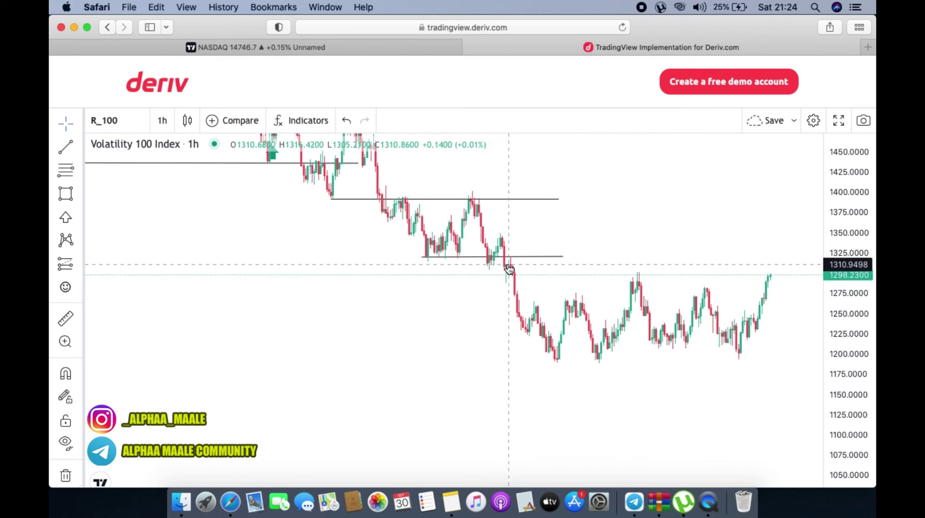
click(65, 152)
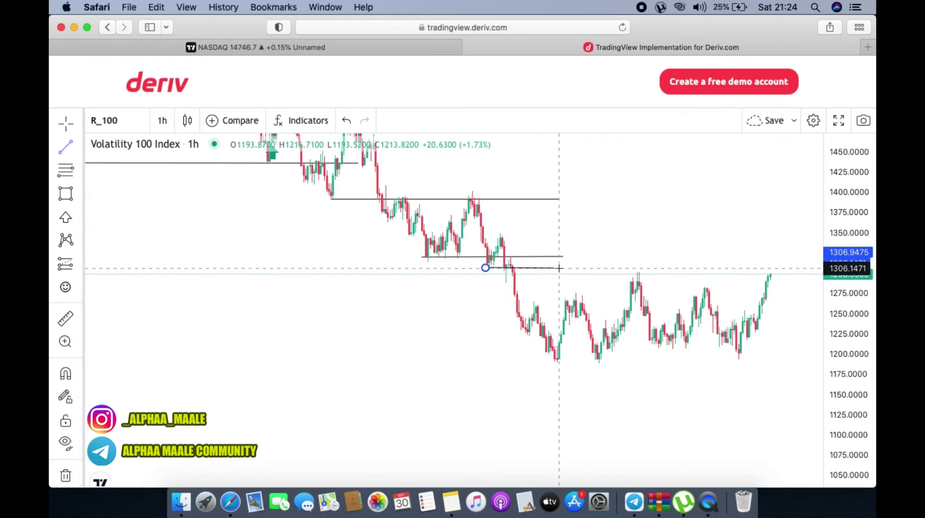
click(580, 266)
drag(579, 266, 519, 262)
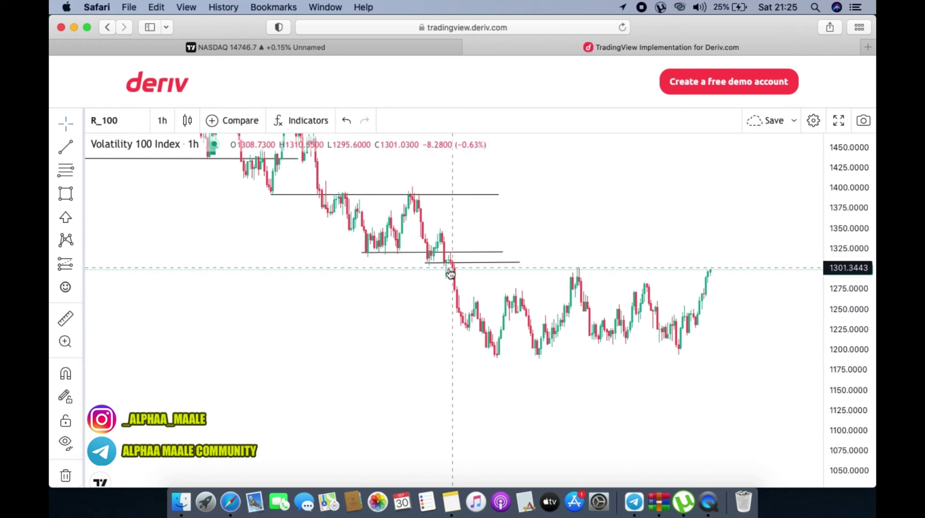
Place green buy arrows beneath each of the three swing lows near 1190
drag(449, 273, 448, 272)
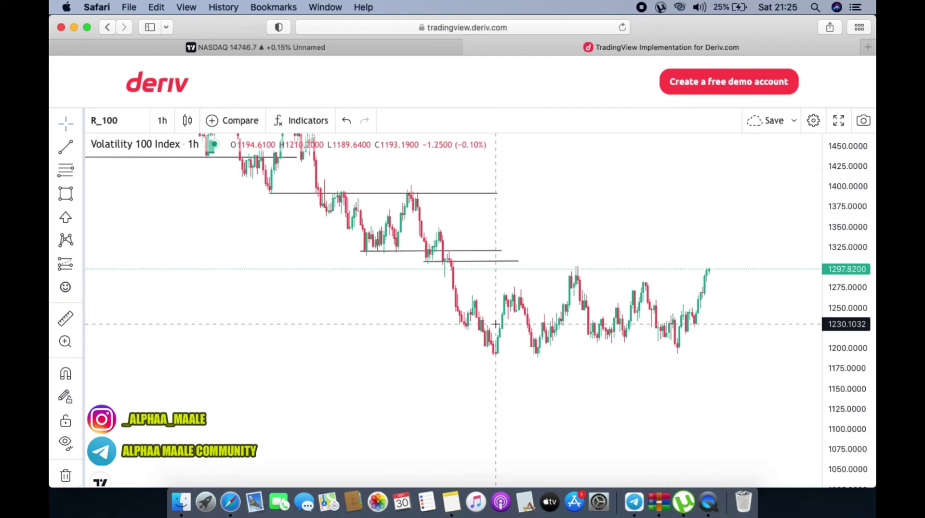
drag(671, 252, 481, 275)
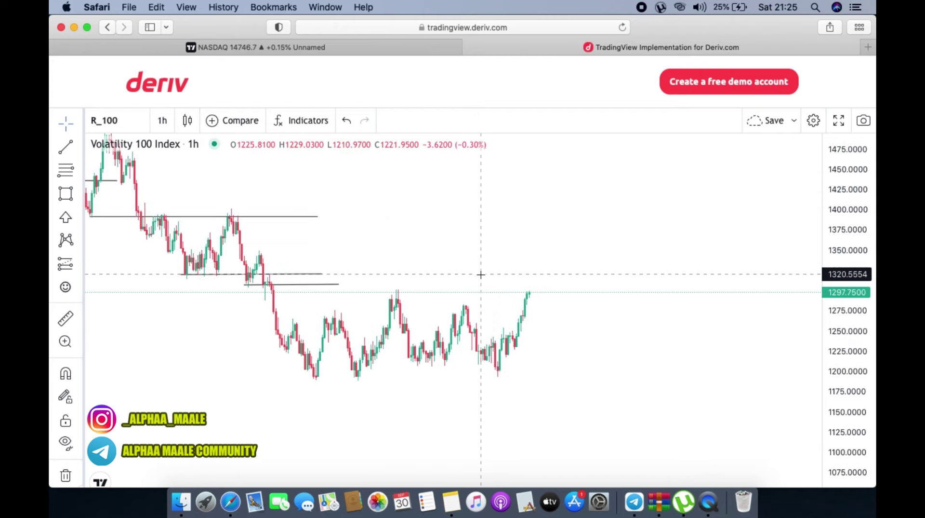
drag(308, 393, 392, 283)
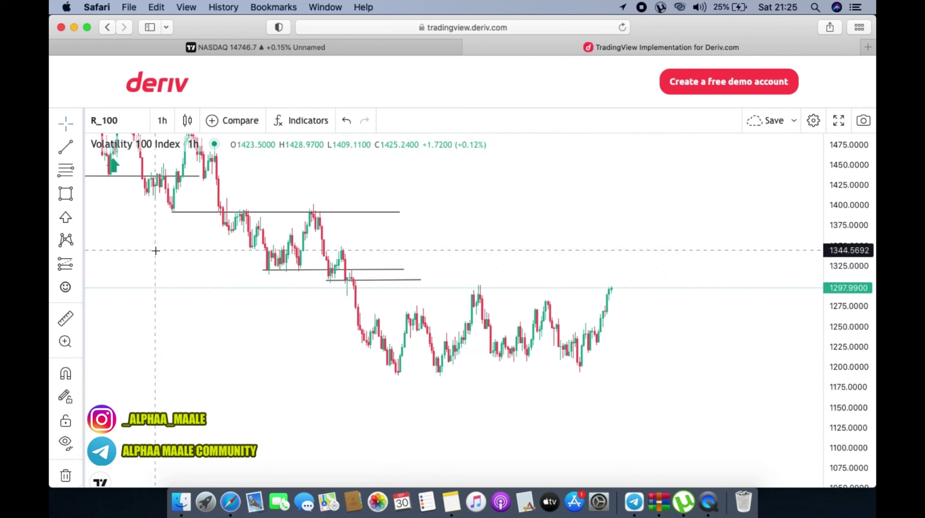
click(64, 150)
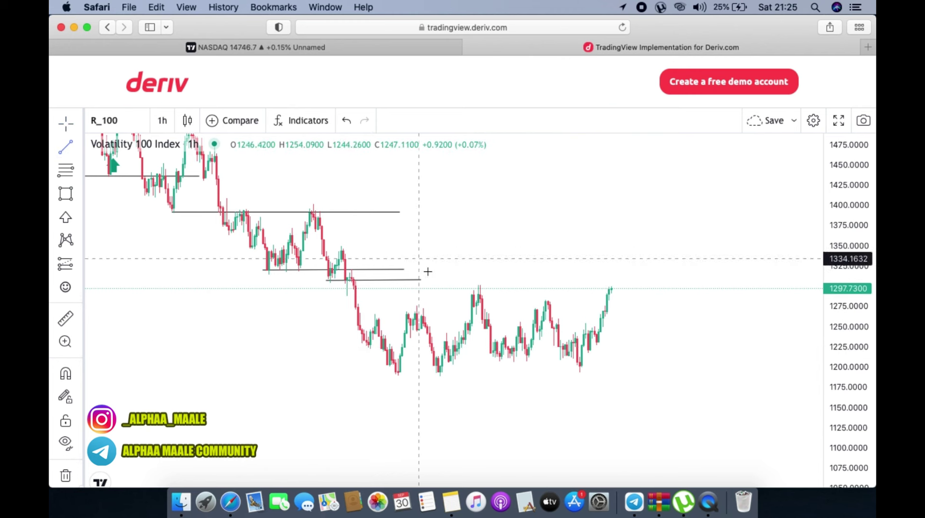
click(60, 220)
click(400, 380)
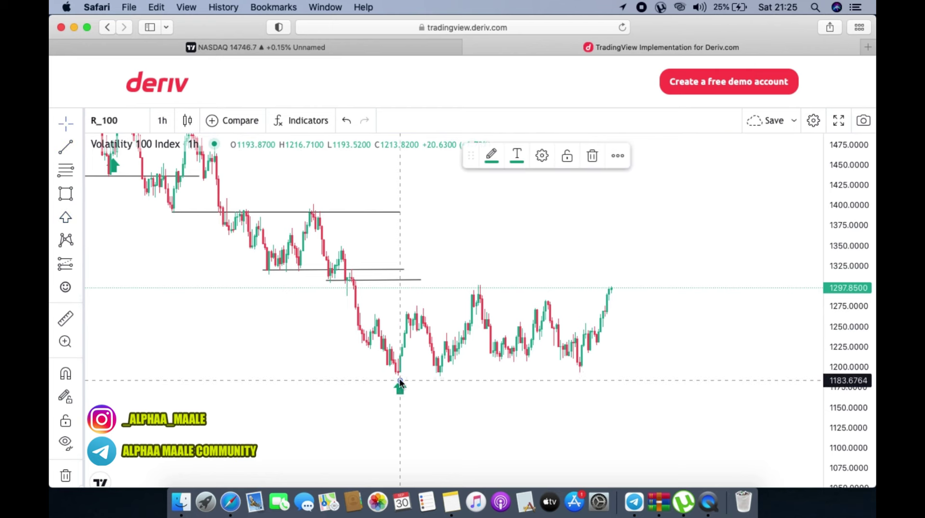
click(374, 307)
click(438, 379)
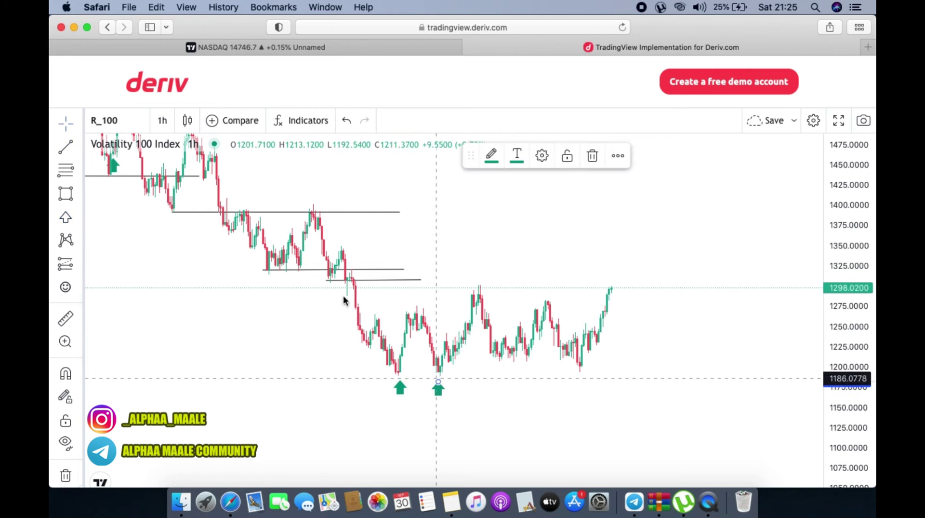
click(234, 267)
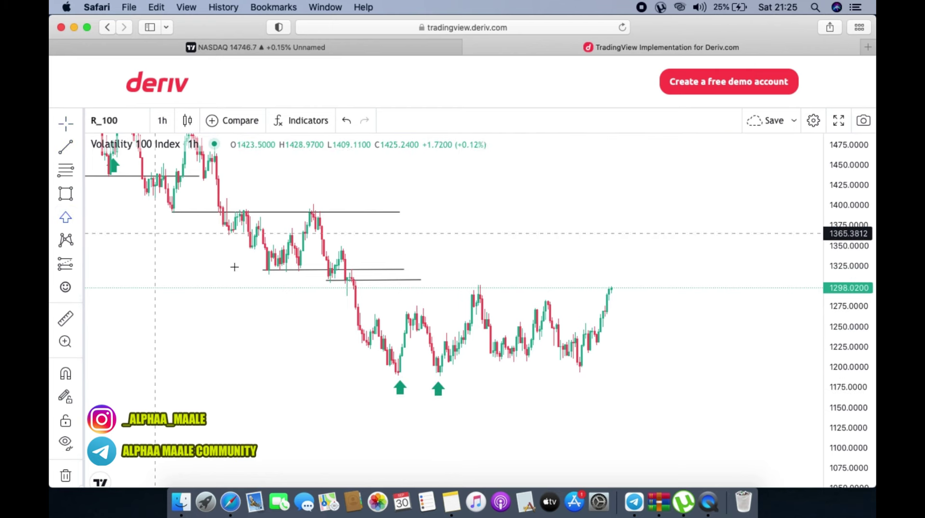
click(587, 376)
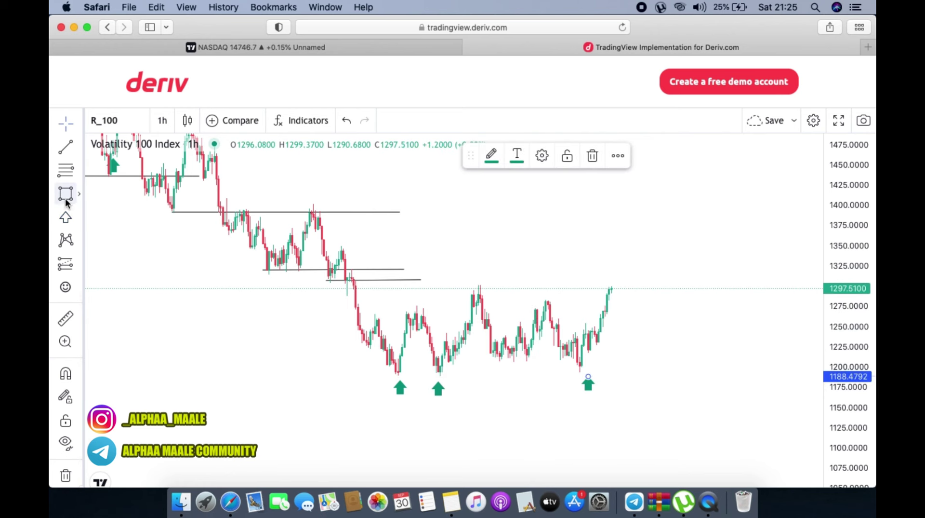
click(66, 199)
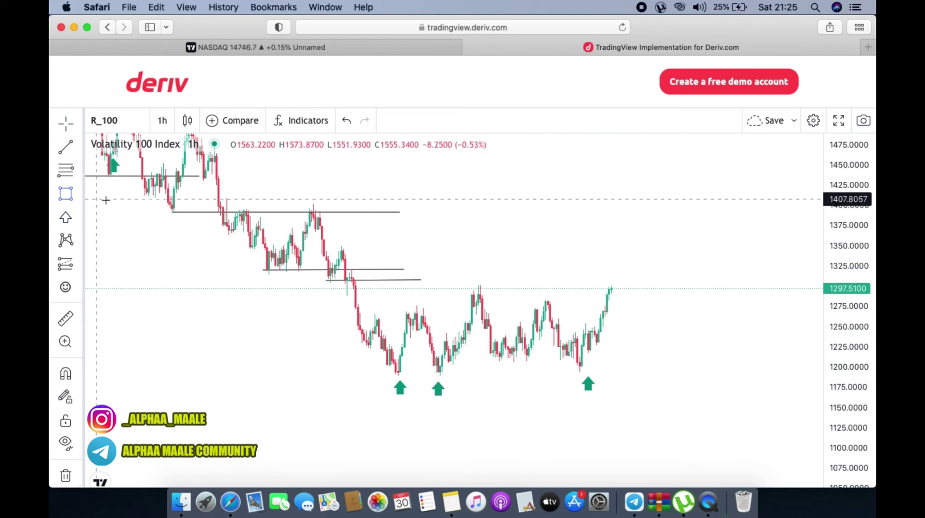
click(80, 218)
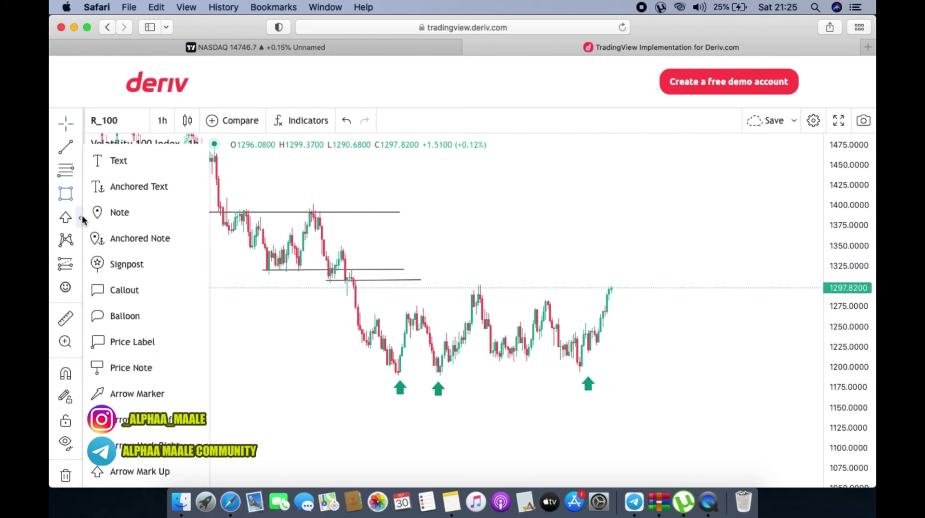
Mark four peaks near 1270–1300 with red sell arrows and draw a support line at 1194
click(103, 487)
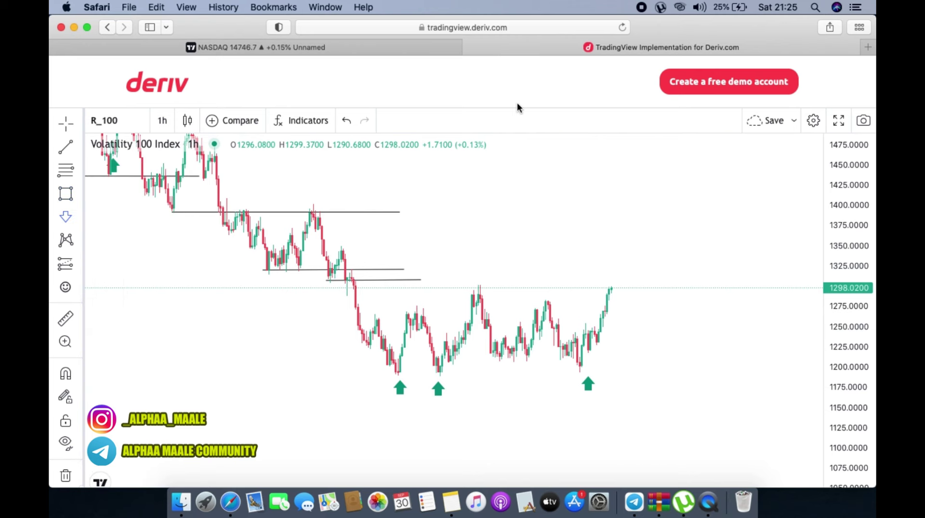
click(377, 314)
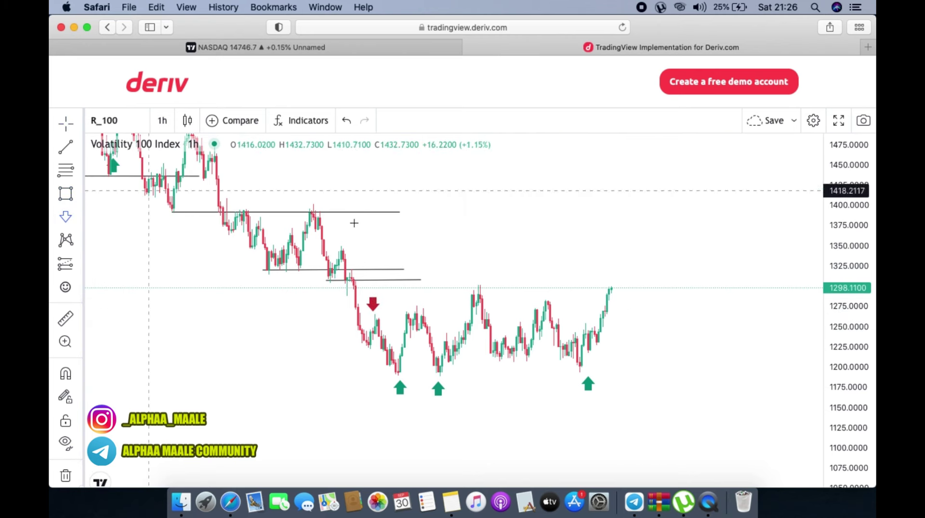
click(420, 310)
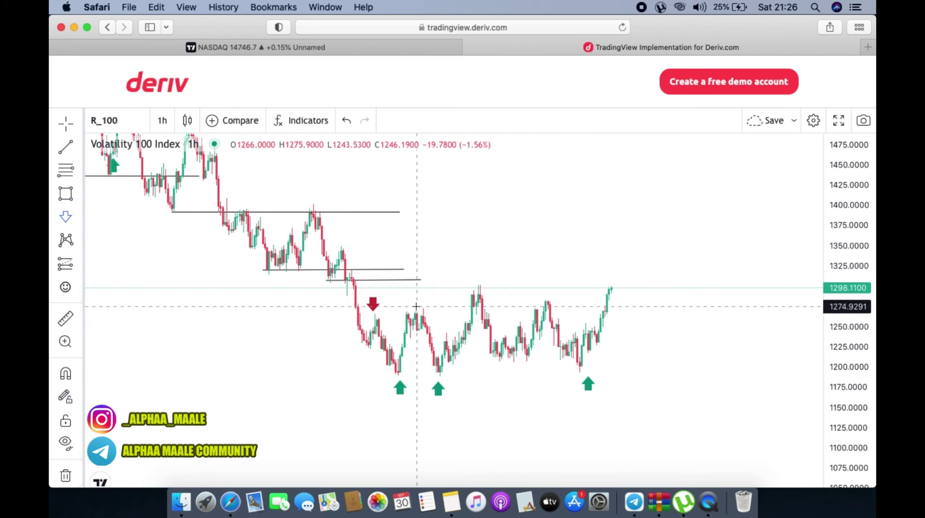
click(544, 300)
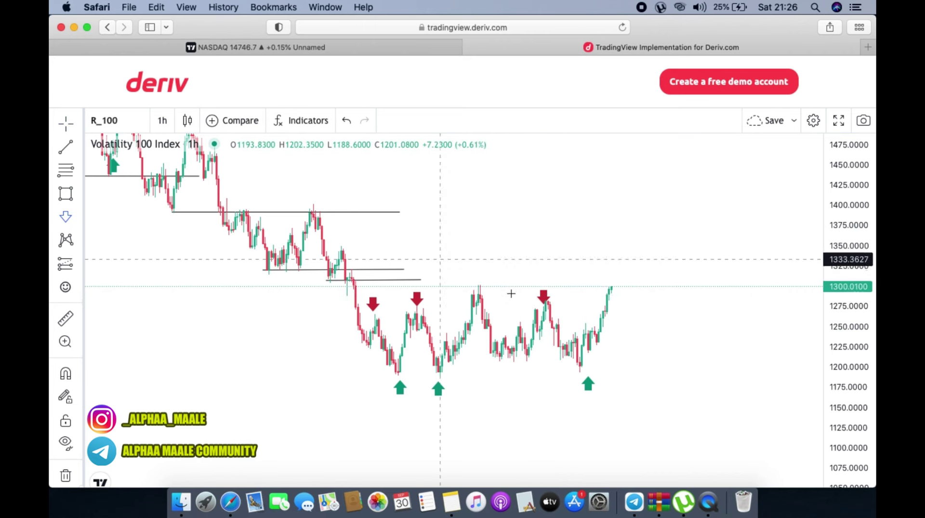
click(480, 280)
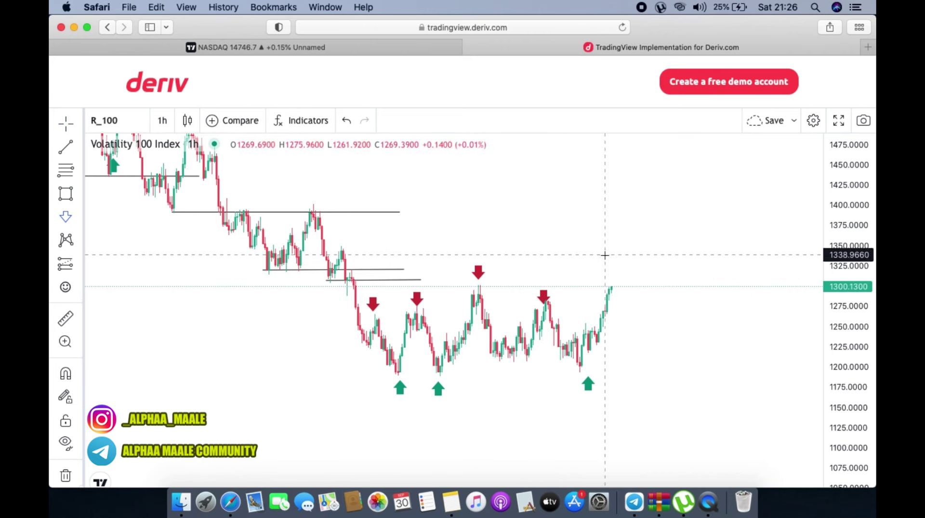
click(66, 147)
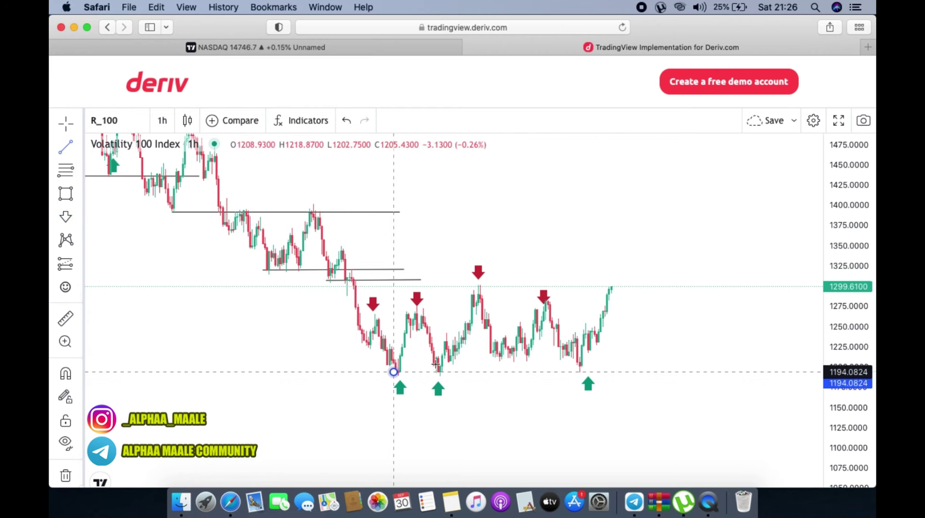
drag(394, 372, 805, 295)
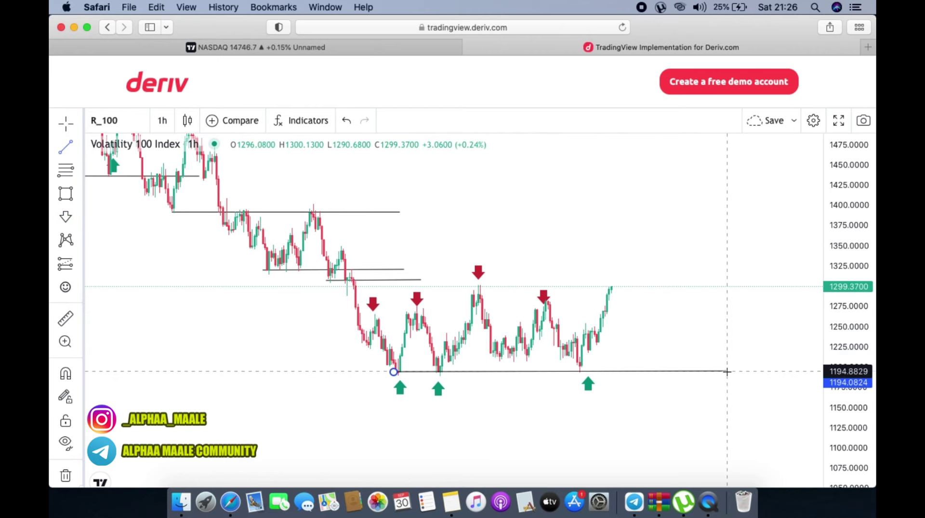